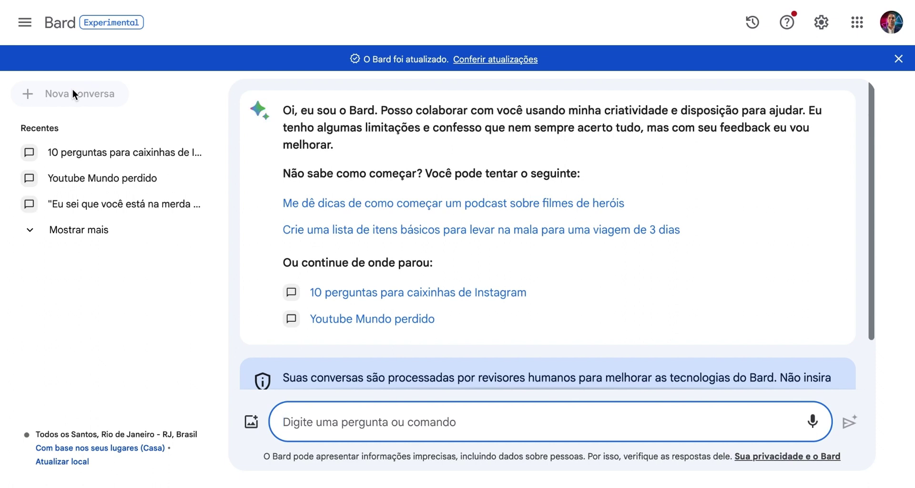
Step: Dismiss the notice about human reviewers processing the conversations
scroll(319, 219, down, 2)
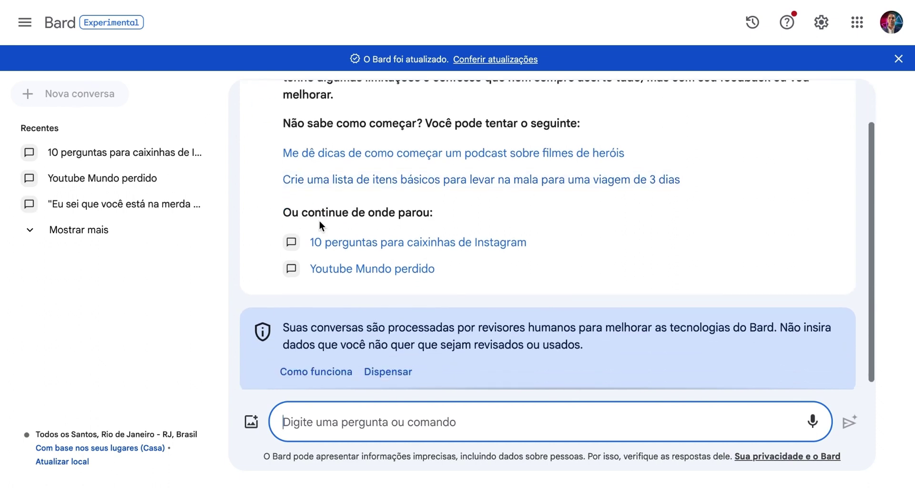
click(371, 375)
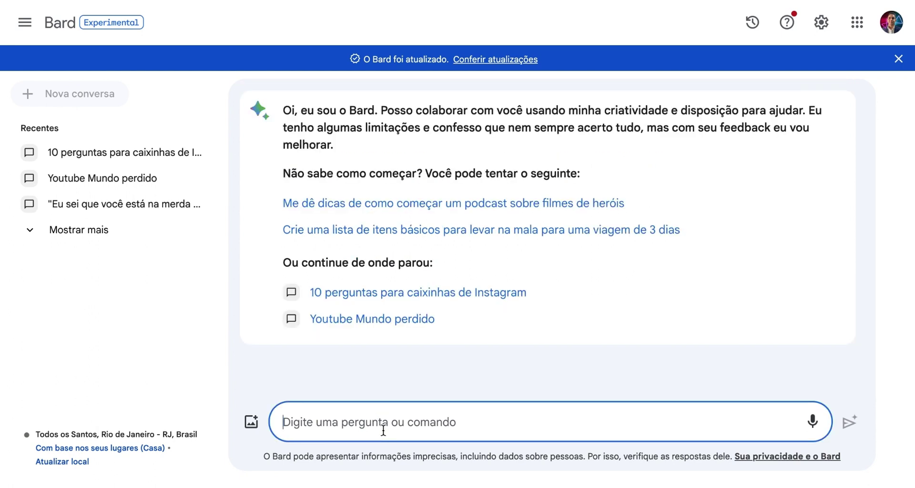
Step: Write the prompt line "me de ideas para criar um produto digital na internet e vender ele"
text(me de )
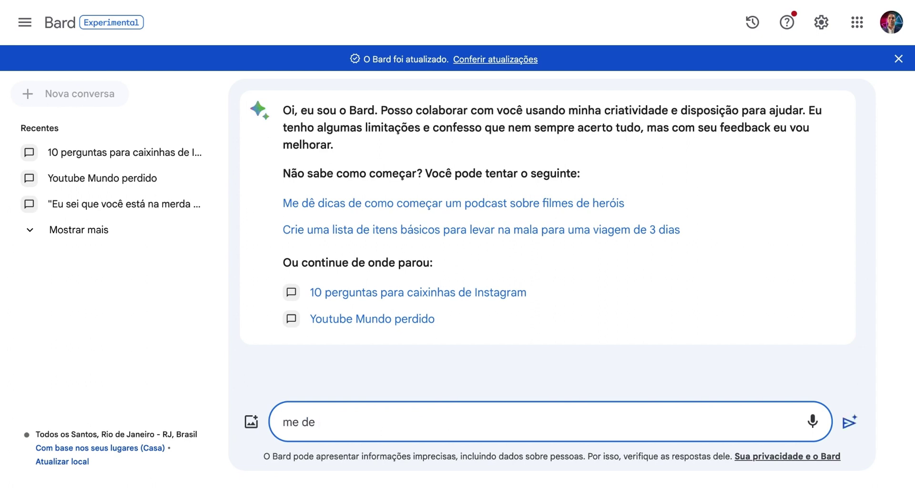
text(ideas dos)
key(BackSpace)
key(BackSpace)
key(BackSpace)
key(BackSpace)
text(para criar)
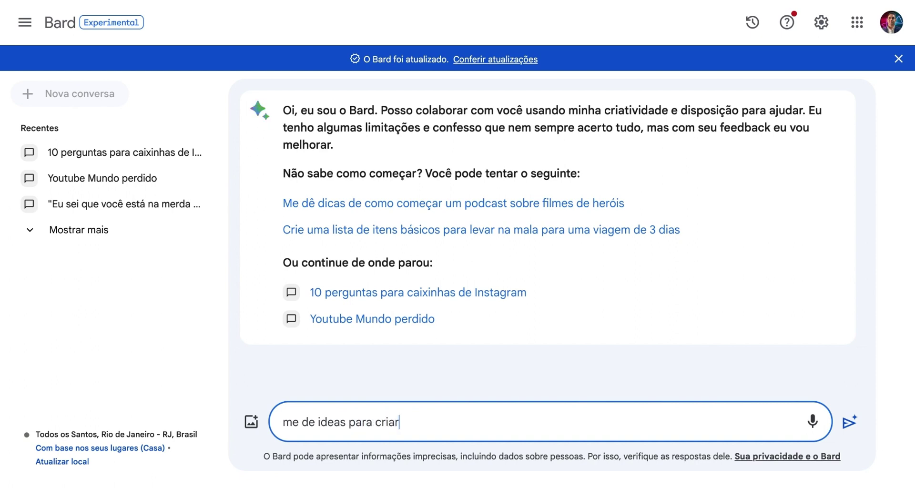
text( produtos digit)
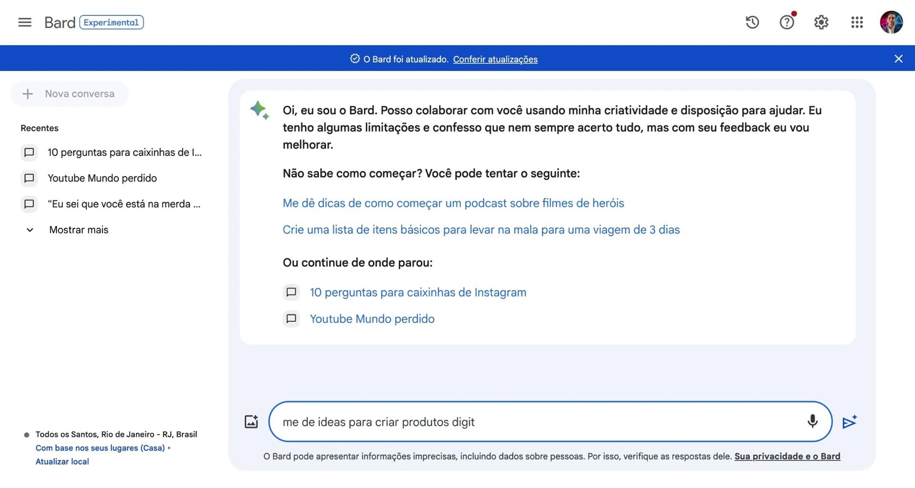
key(BackSpace)
key(BackSpace)
key(BackSpace)
key(BackSpace)
key(BackSpace)
key(BackSpace)
key(BackSpace)
key(BackSpace)
key(BackSpace)
key(BackSpace)
key(BackSpace)
key(BackSpace)
key(BackSpace)
key(BackSpace)
text(um produto )
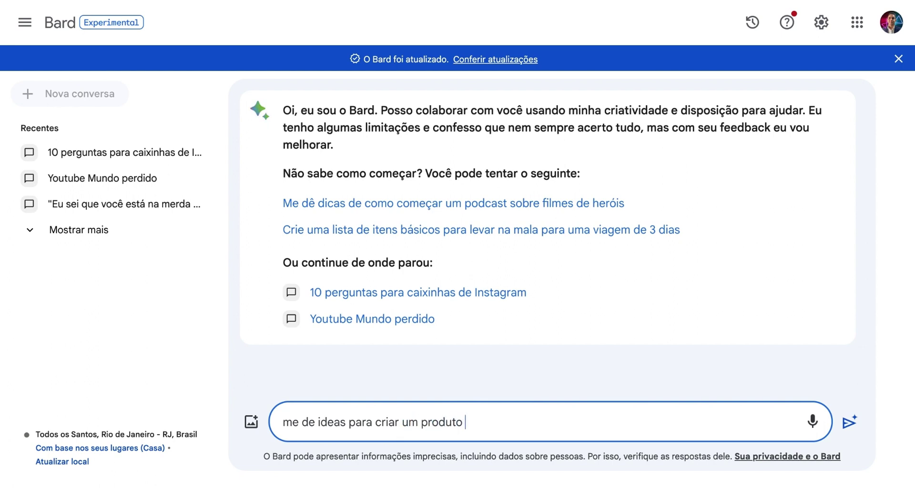
text(digital na interent)
key(BackSpace)
key(BackSpace)
key(BackSpace)
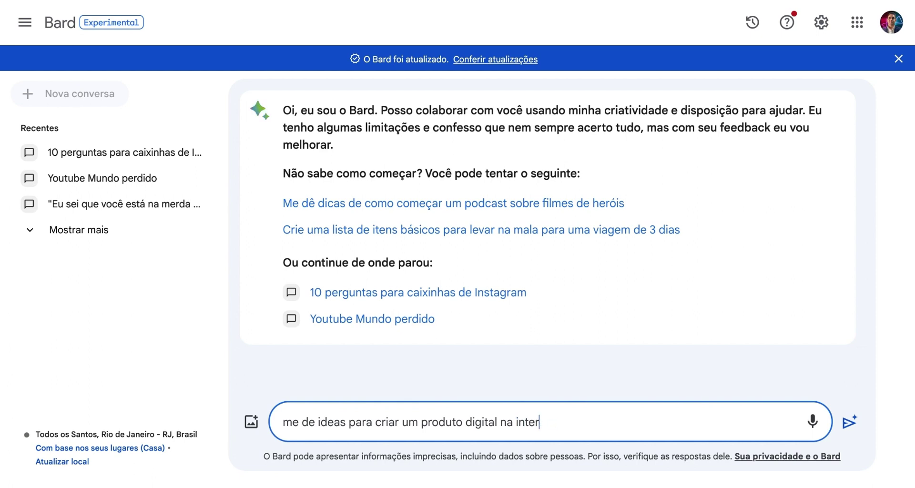
text(net e vender ele)
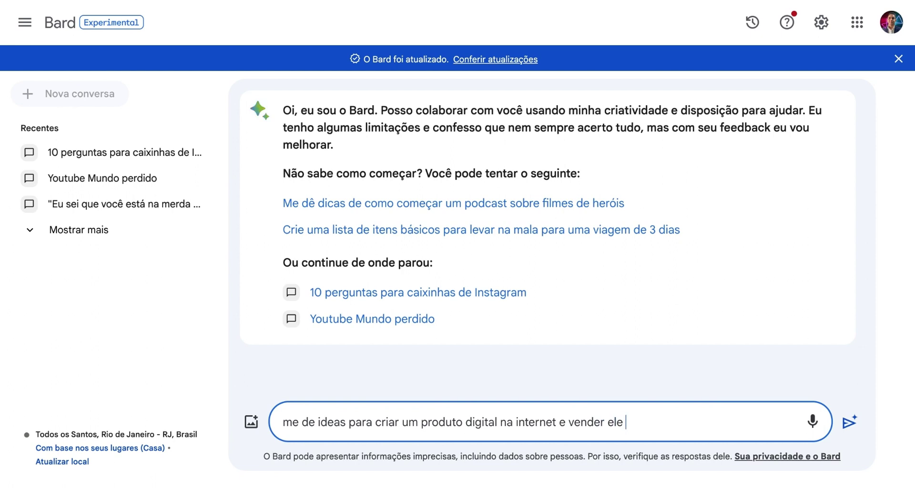
Step: Add a second prompt line, "me fale também quais são os nichos que mais vendem hoje", and send the prompt
key(shift+Return)
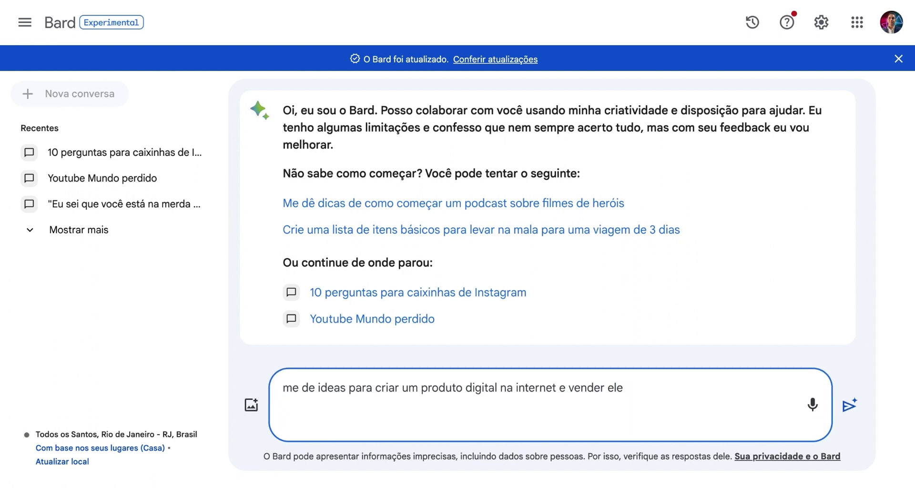
text(me fale tambe)
text(m )
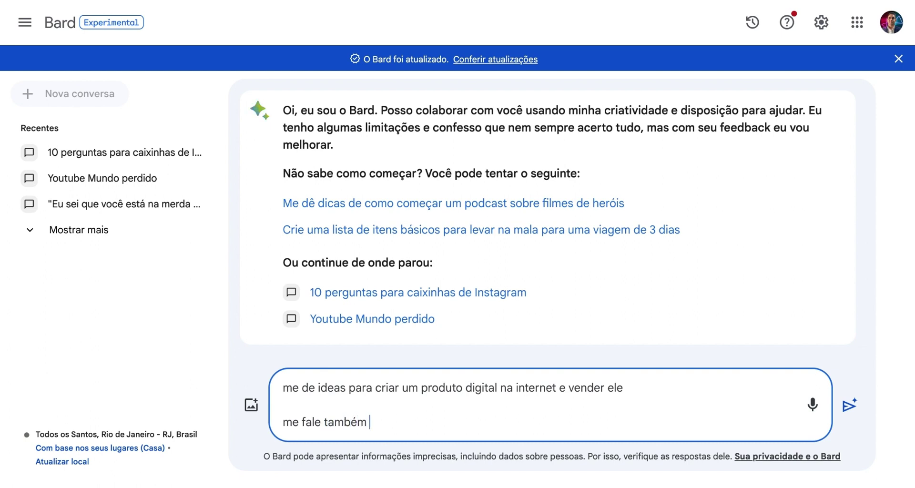
text(quais sao os j)
key(BackSpace)
text(nichos q)
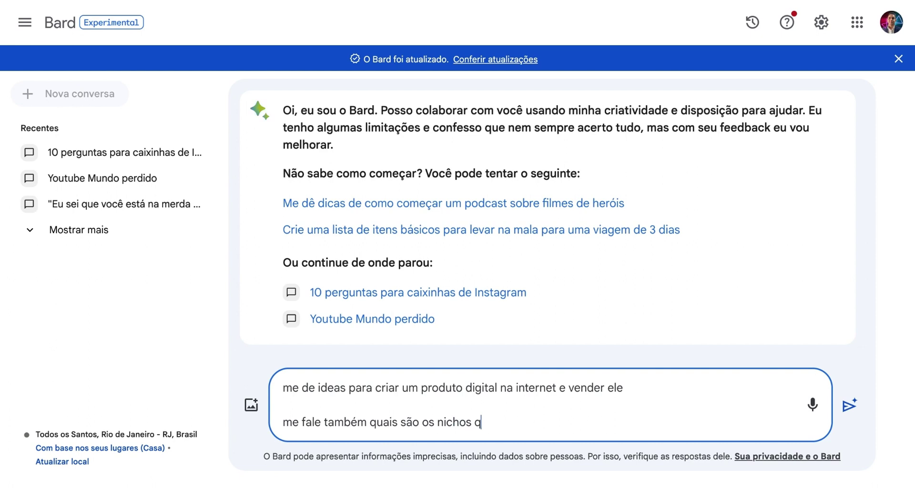
text(ue mais vendem hoje)
key(Return)
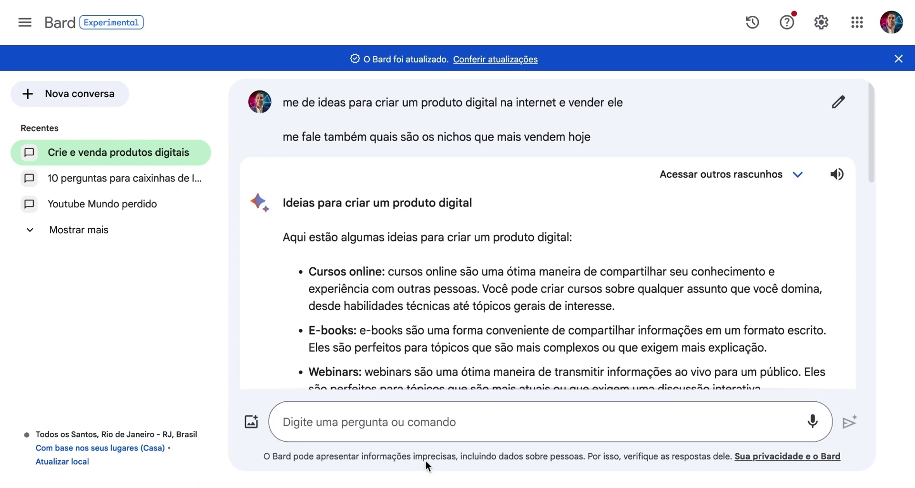
Step: Read through the answer's digital product ideas and its list of best-selling niches
scroll(429, 281, down, 1)
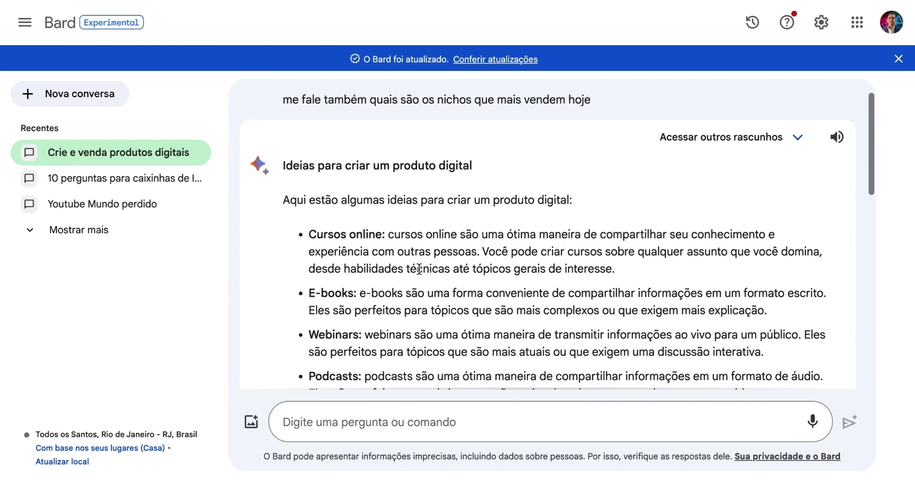
scroll(419, 269, down, 4)
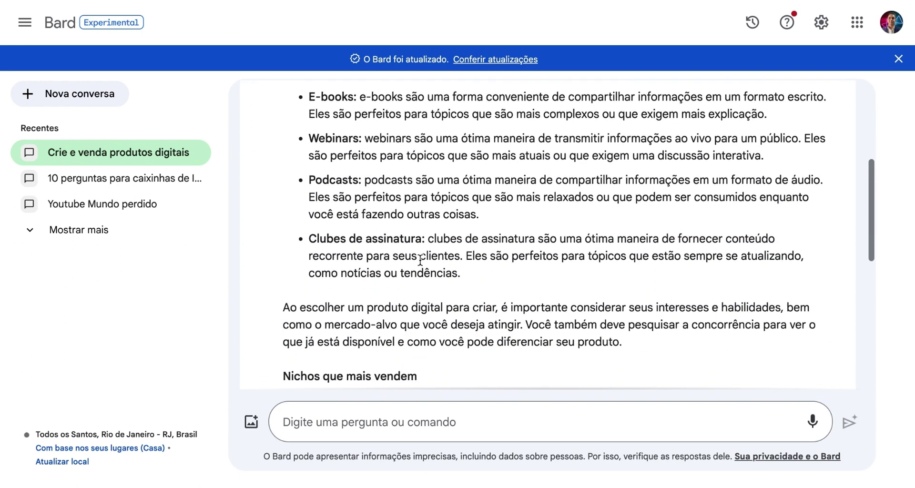
scroll(420, 259, up, 2)
scroll(421, 262, down, 4)
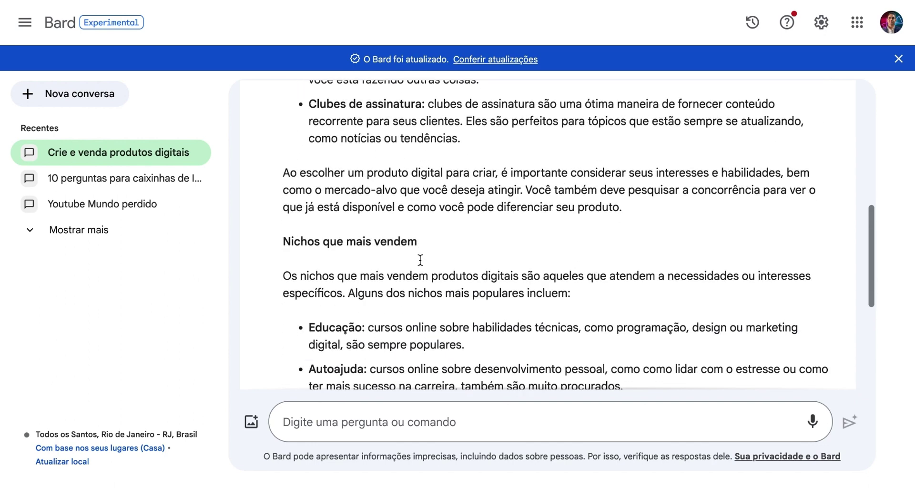
scroll(420, 258, up, 5)
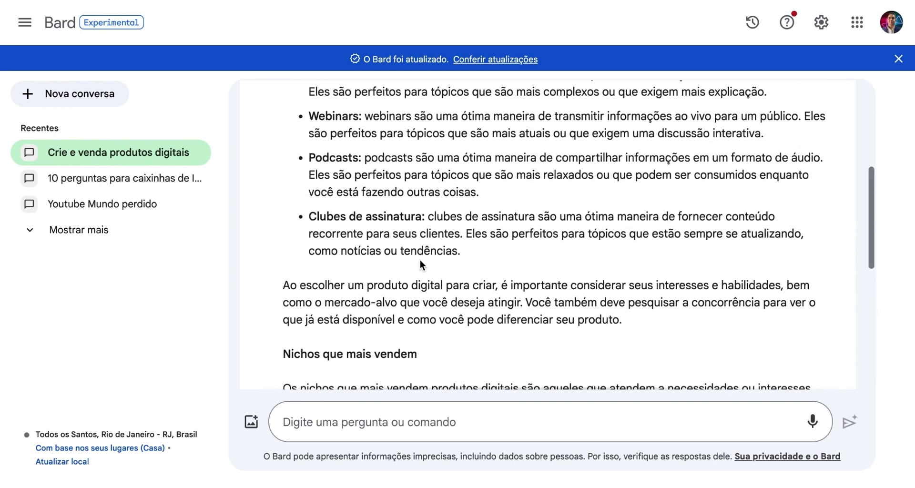
scroll(419, 259, up, 1)
scroll(419, 259, down, 1)
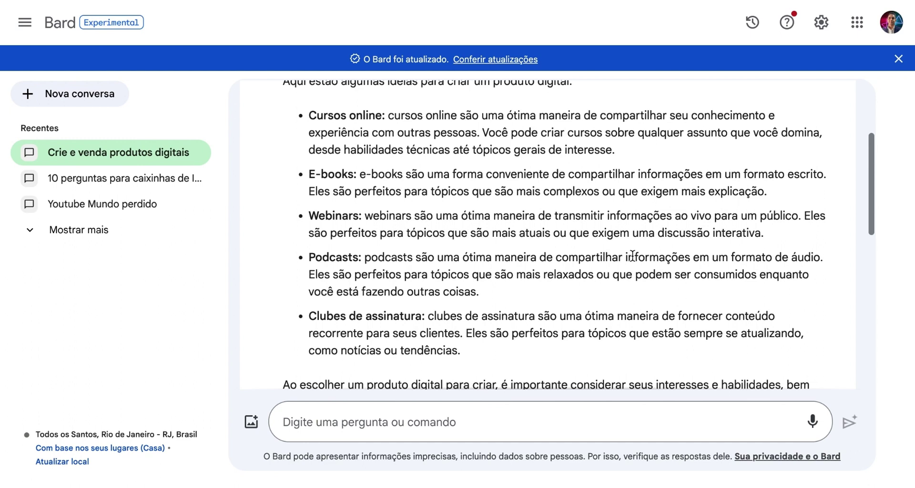
scroll(522, 318, down, 2)
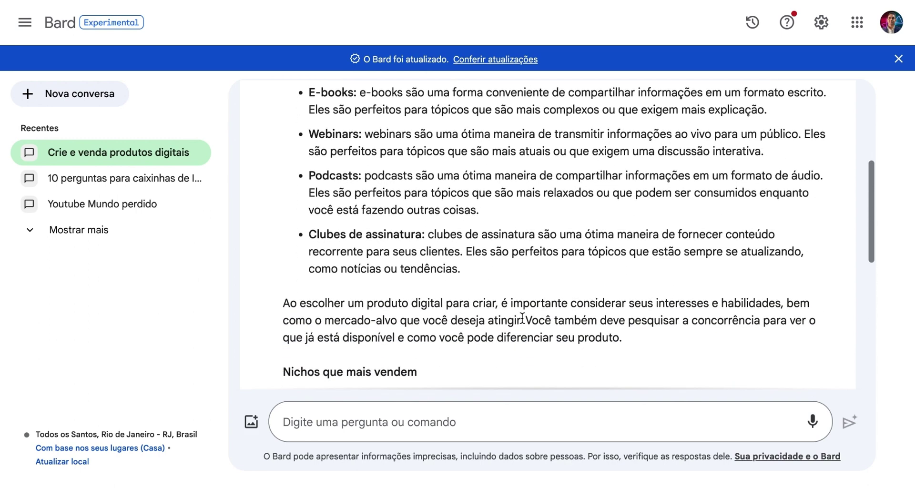
scroll(518, 296, down, 5)
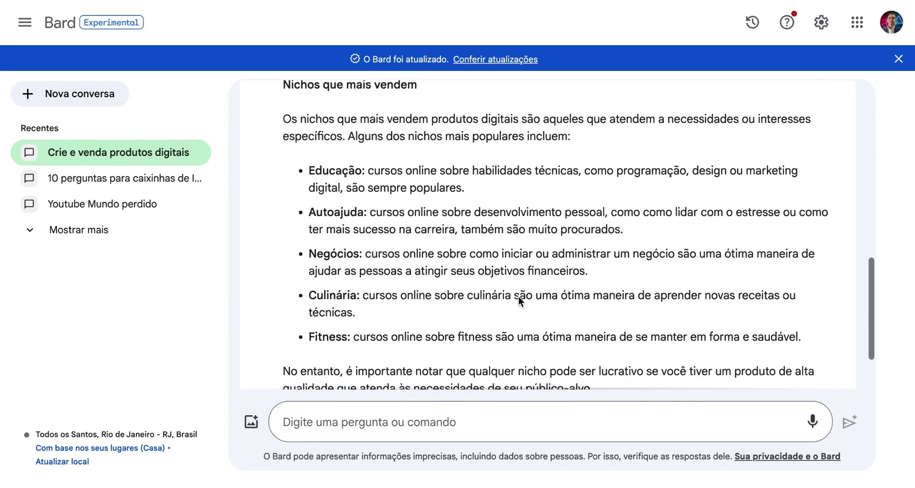
scroll(519, 296, down, 2)
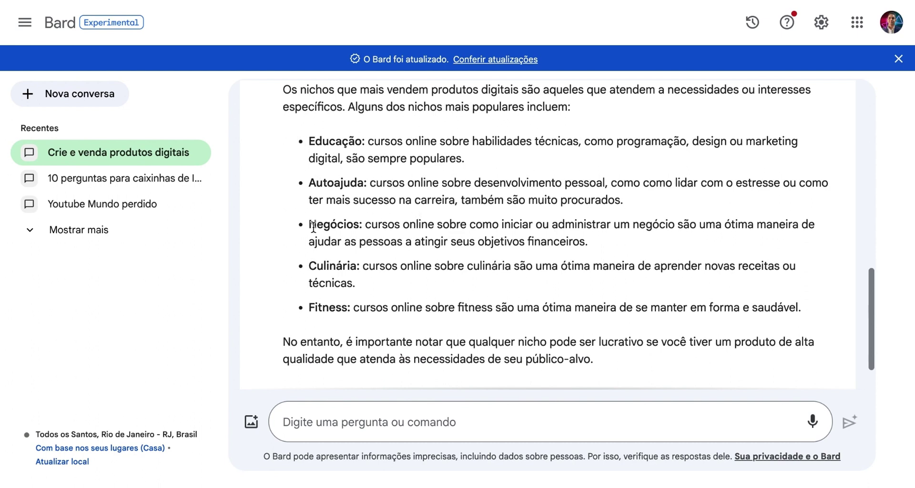
scroll(323, 301, down, 1)
scroll(324, 301, up, 2)
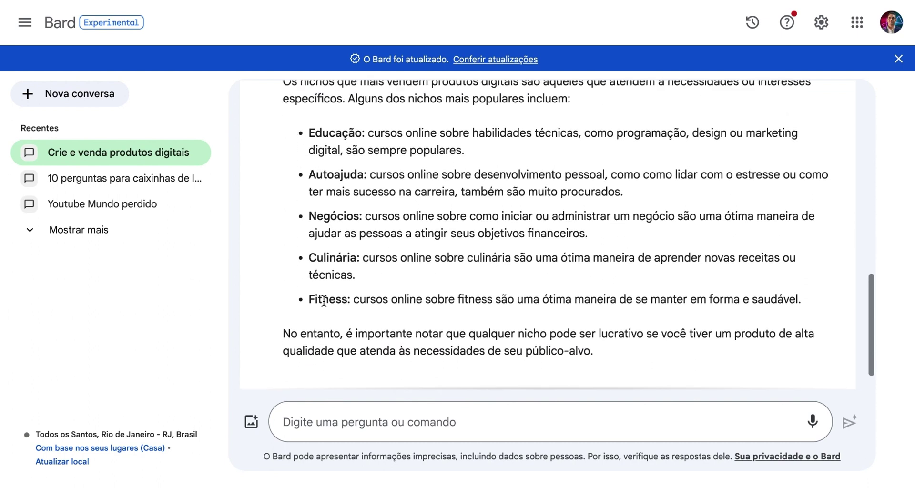
scroll(323, 301, down, 2)
scroll(324, 301, up, 1)
Step: Copy the niche name "Fitness" from the answer into a new prompt reading "me de 10 ideas de produtos para criar no nicho Fitness"
double_click(327, 296)
key(ctrl+c)
click(336, 424)
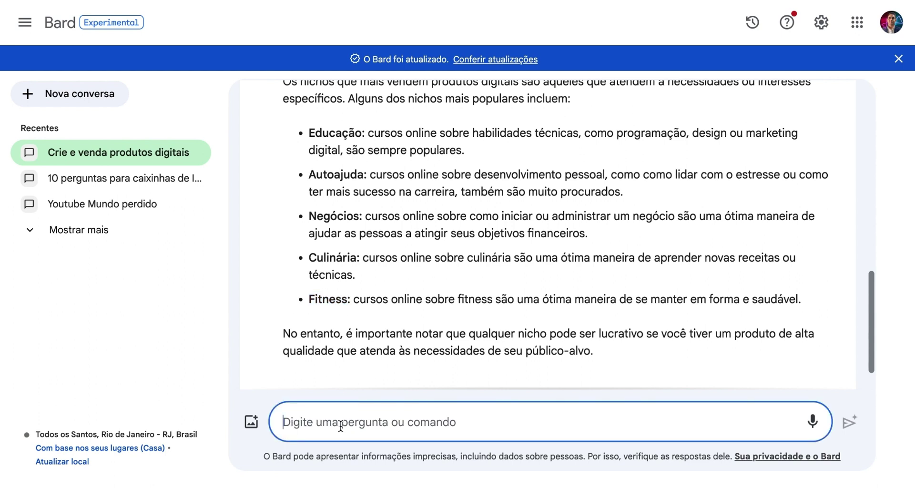
key(ctrl+v)
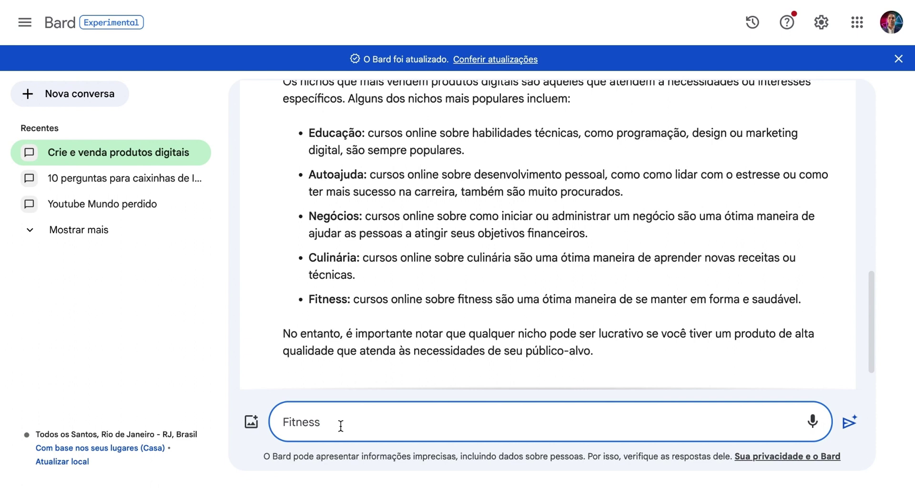
key(Left)
key(Left)
key(Left)
key(Left)
key(Left)
key(Left)
key(Left)
text(me de )
text(10 ideas)
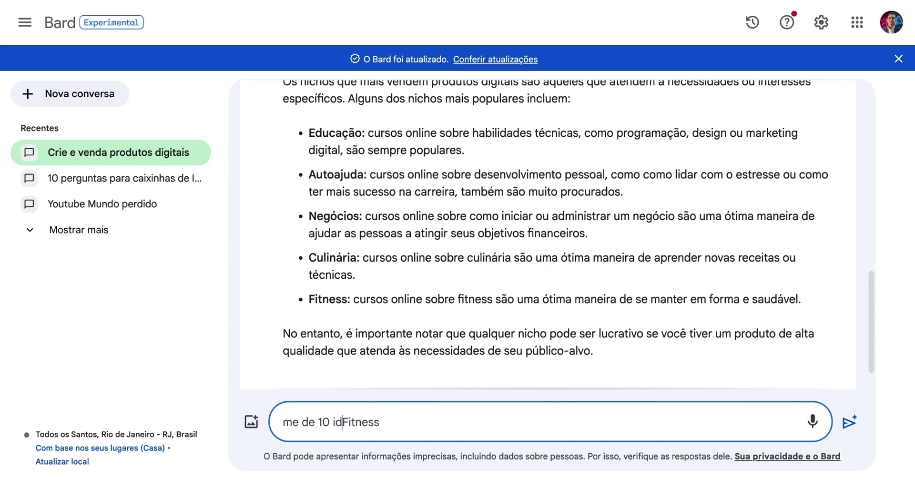
text( de produt)
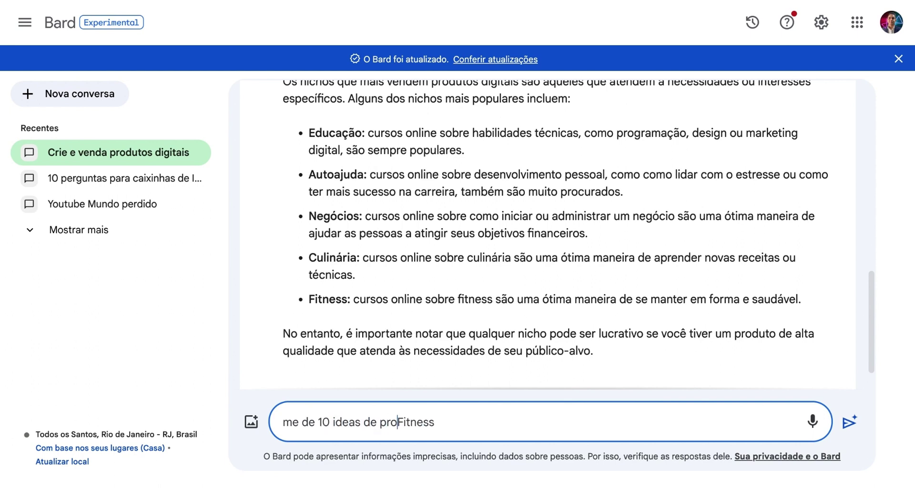
text(os para criar no)
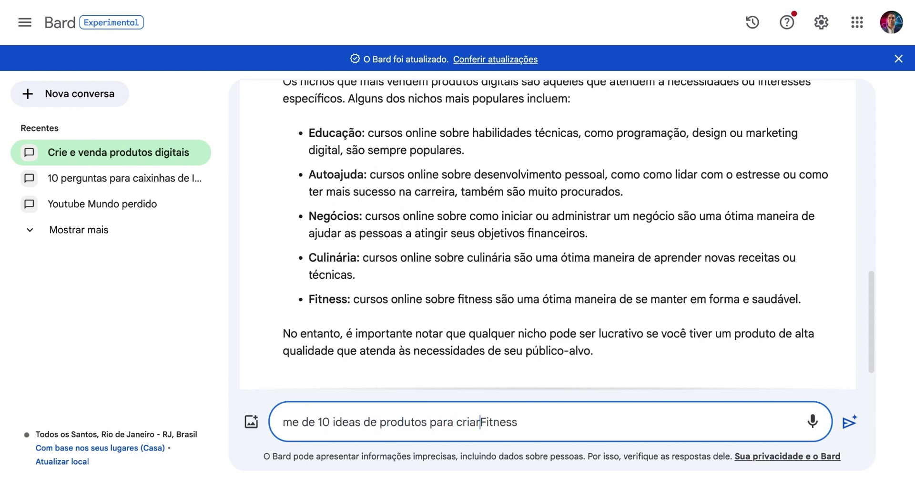
text( nicho )
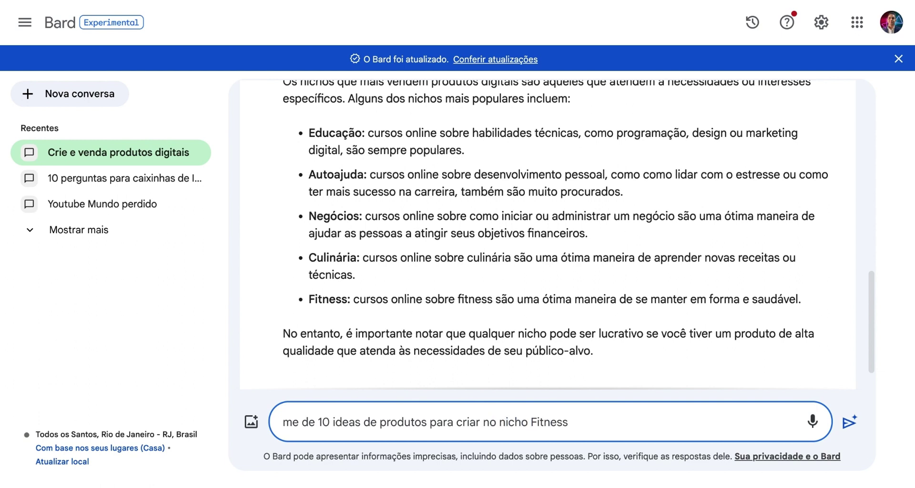
text(fi)
key(BackSpace)
key(BackSpace)
click(603, 427)
Step: Add the line "tenha em mente que esses produtos tem que resolver a dor do publico do nicho Fitness" and send the prompt
key(shift+Return)
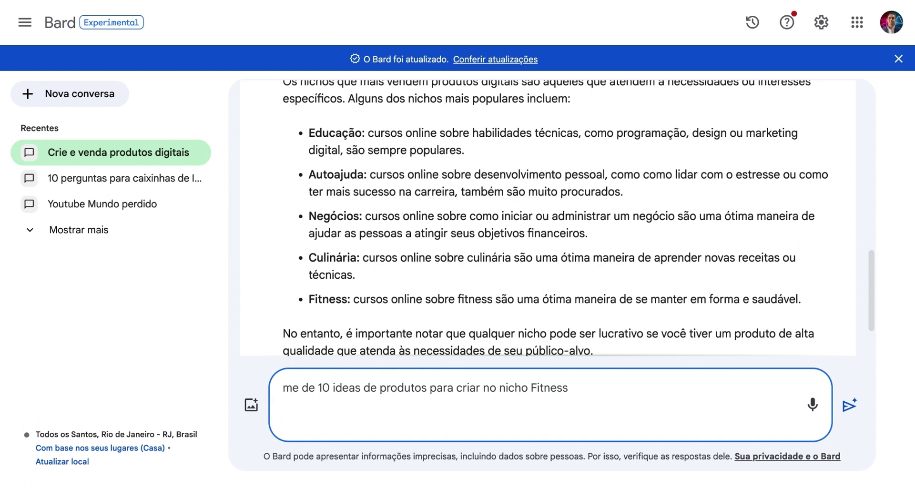
text(tenha em mente )
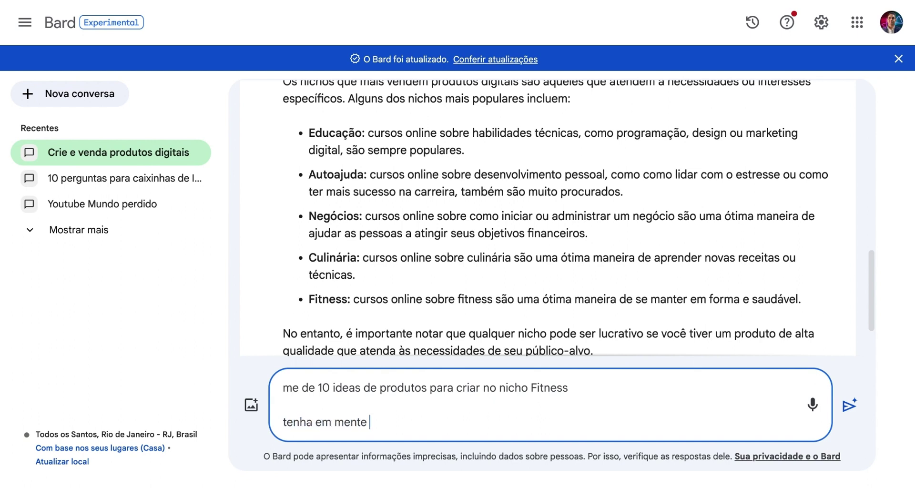
text(que esses produtos tem que )
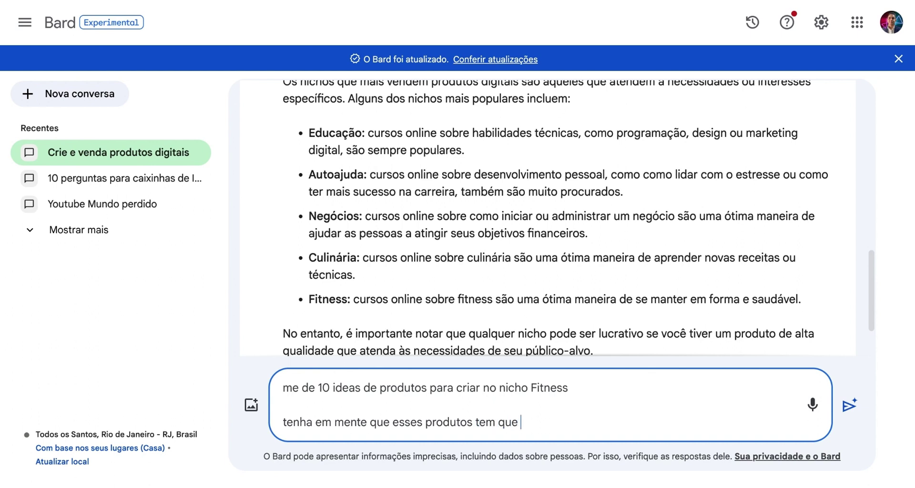
text(resolver a dor do produ)
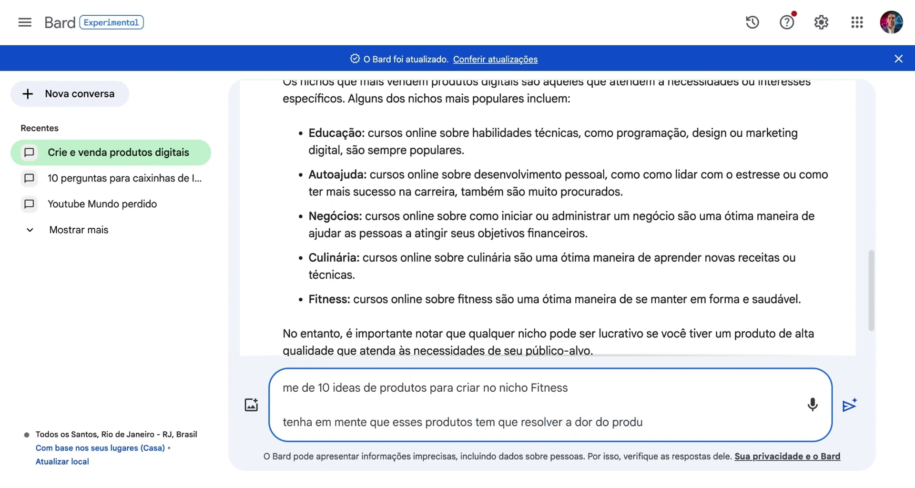
key(BackSpace)
key(BackSpace)
key(BackSpace)
key(BackSpace)
text(ublido)
key(BackSpace)
key(BackSpace)
key(BackSpace)
text(co do nich)
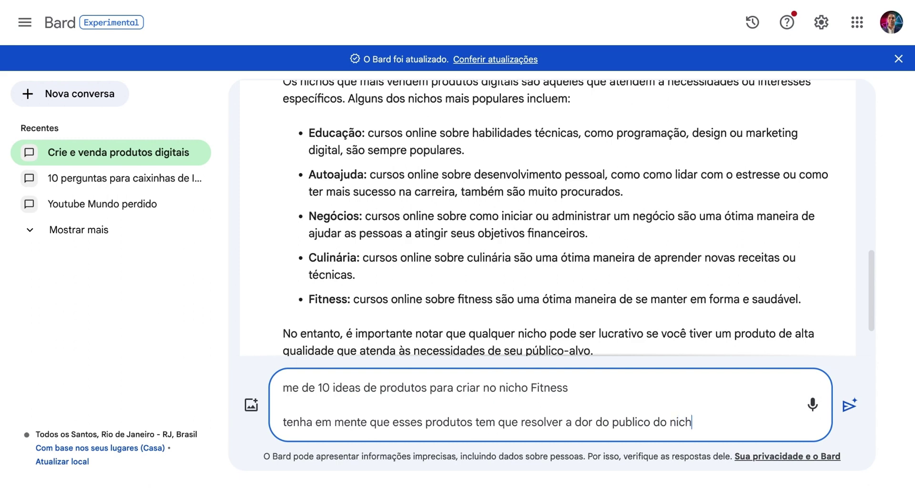
text(o Fitness)
key(Return)
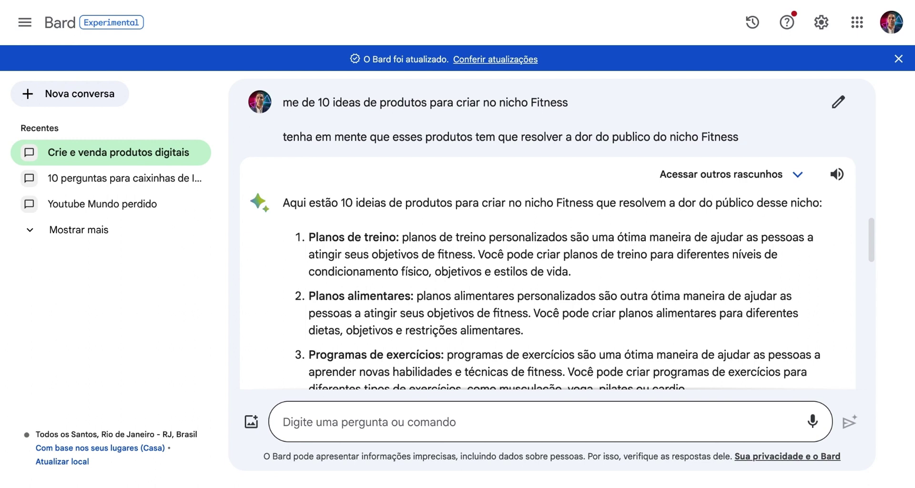
Step: Read through the answer's product ideas for the Fitness niche
scroll(509, 373, down, 1)
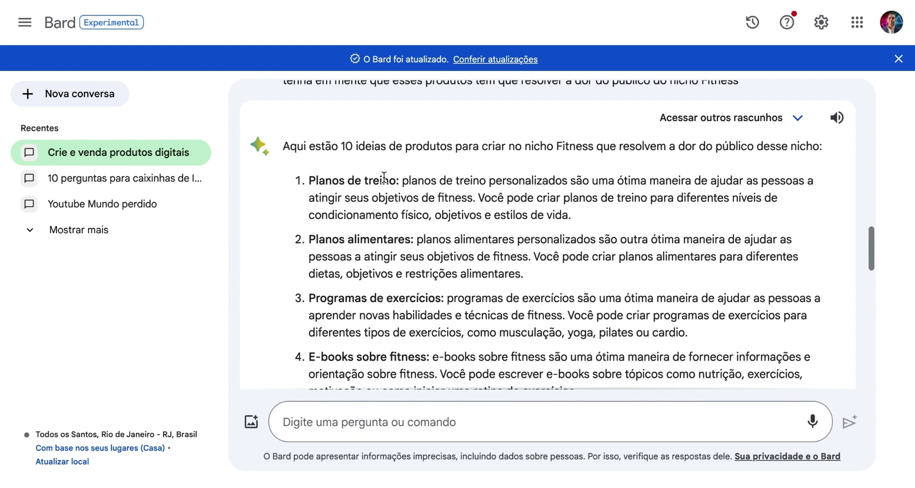
scroll(398, 201, down, 1)
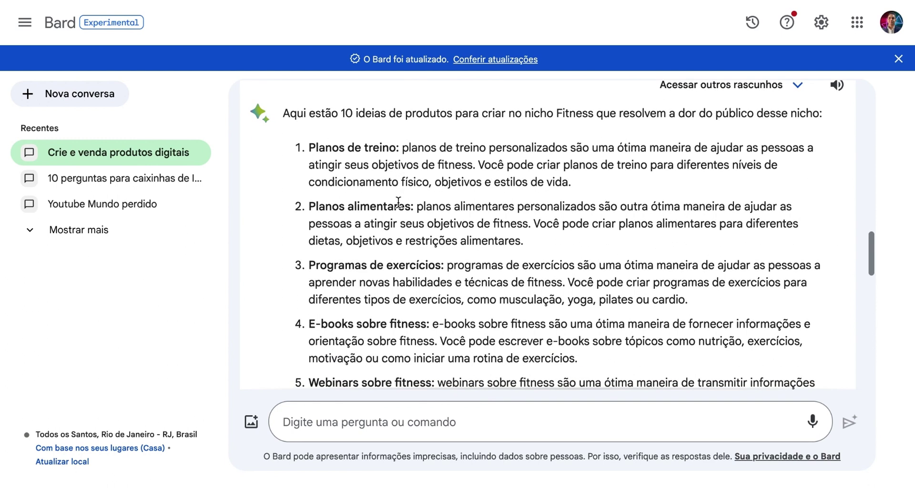
scroll(399, 201, down, 2)
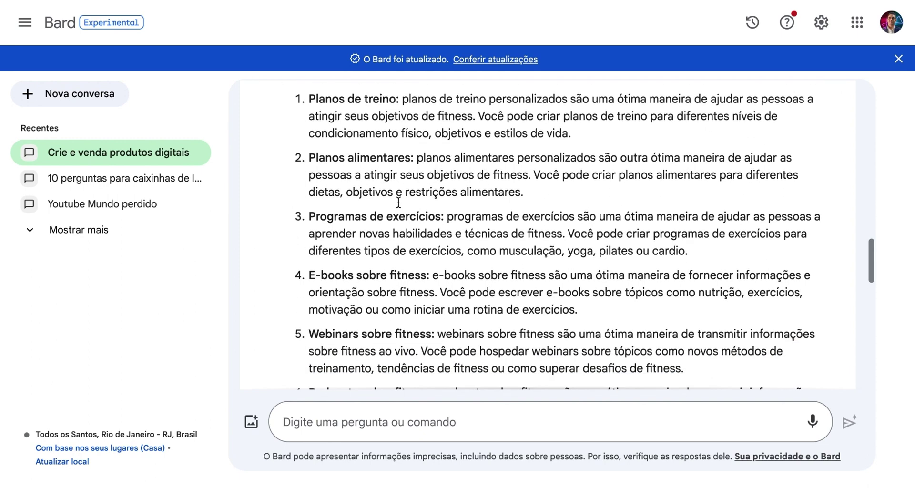
scroll(349, 175, down, 1)
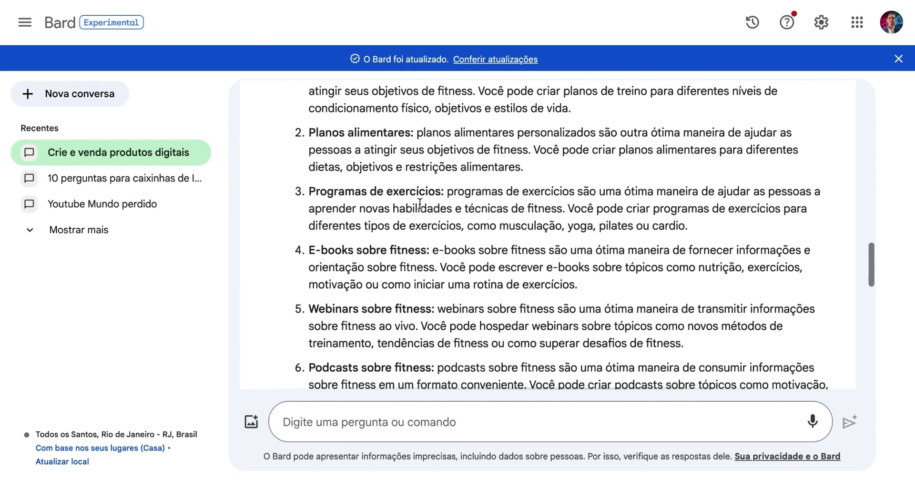
scroll(424, 205, down, 3)
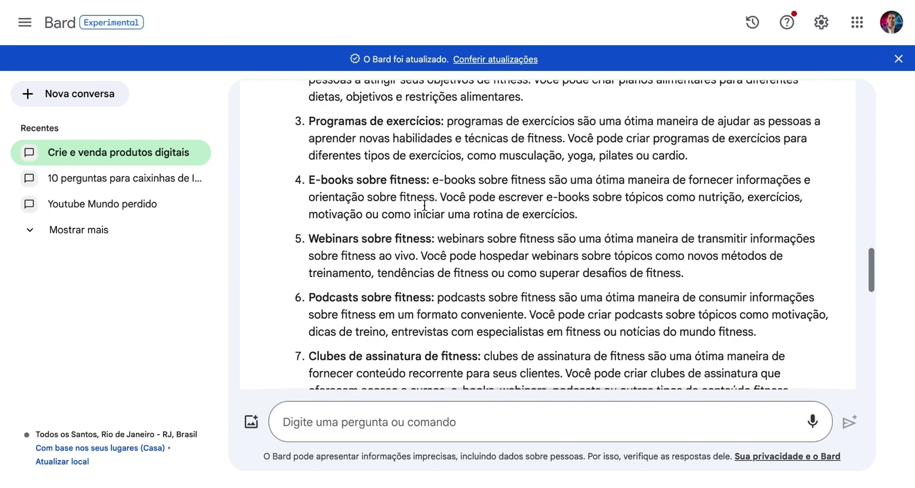
scroll(409, 174, down, 1)
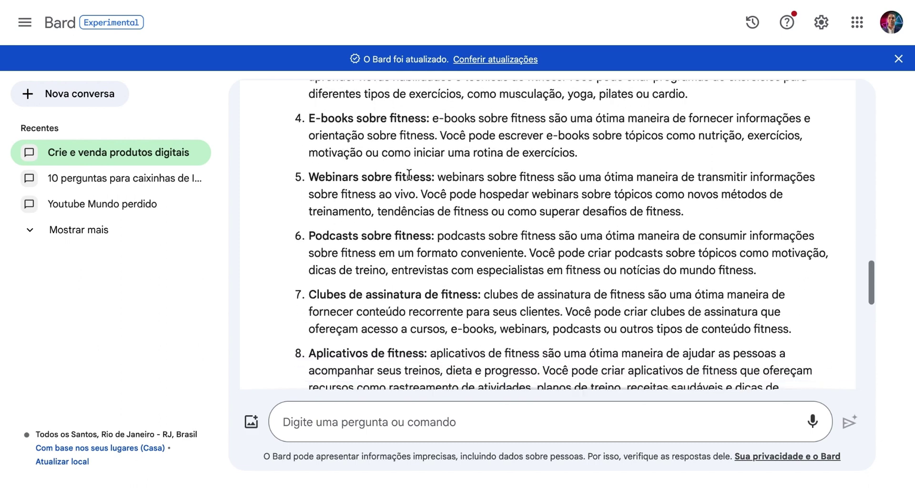
scroll(409, 175, up, 4)
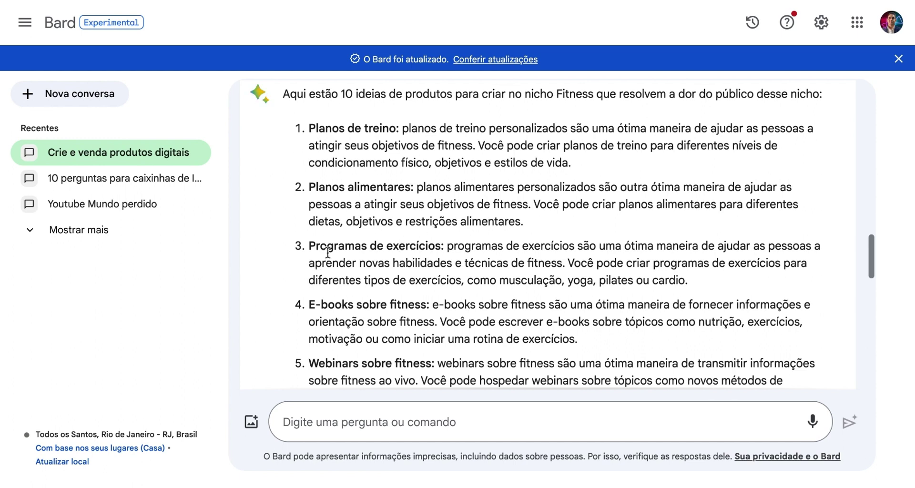
Step: Copy the idea name "Programas de exercícios" from the answer into a new prompt reading "Crie um ebook sobre Programas de exercícios"
drag(307, 246, 443, 248)
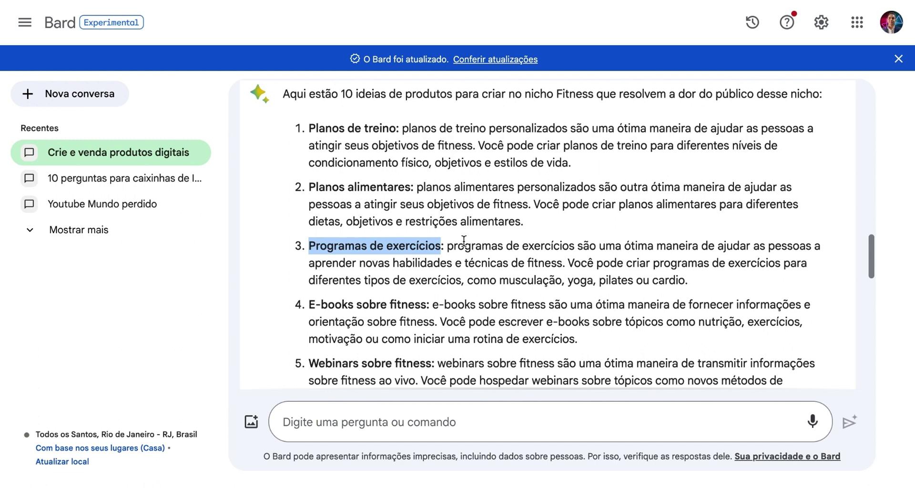
click(460, 416)
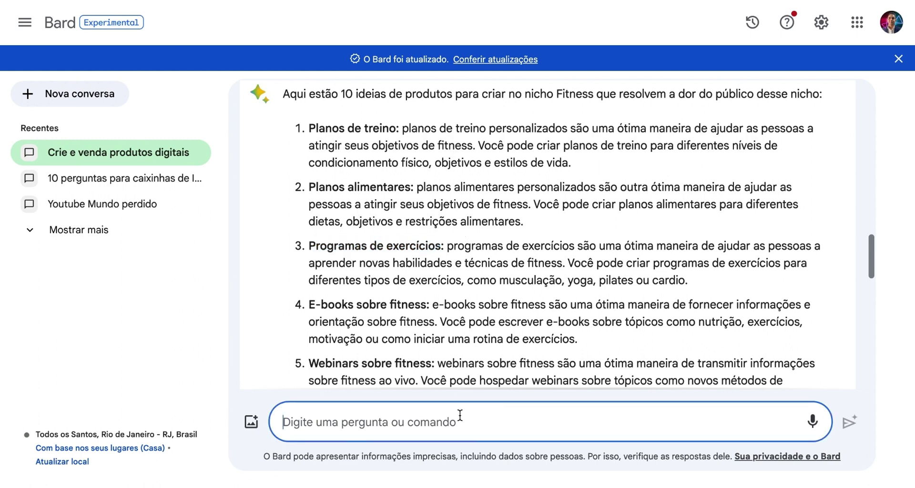
text(C)
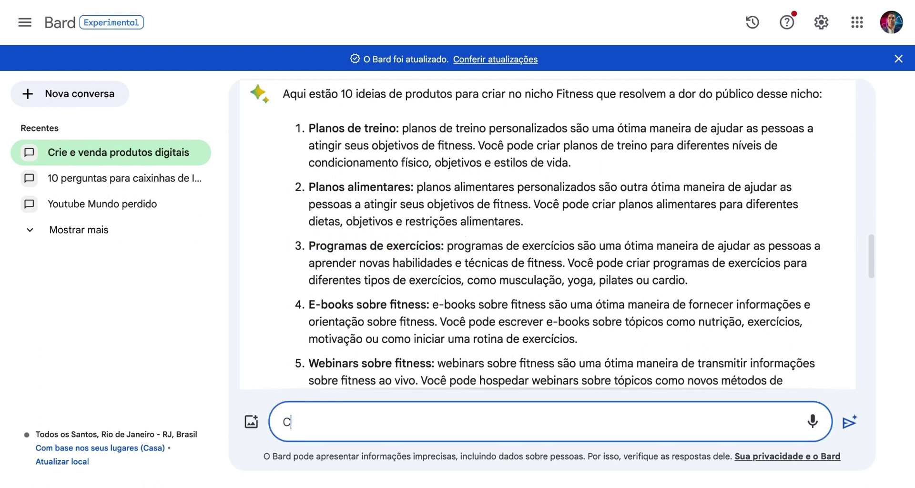
text(rie um ebook so)
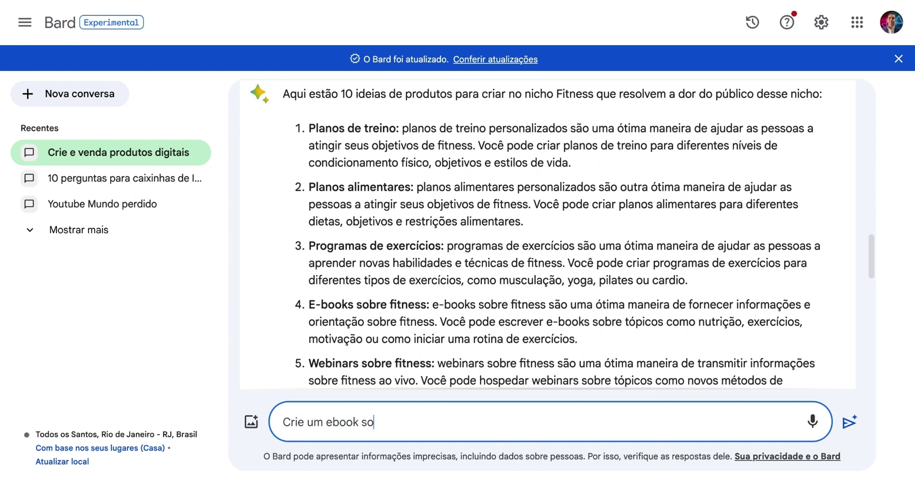
text(bre Programas de exercícios)
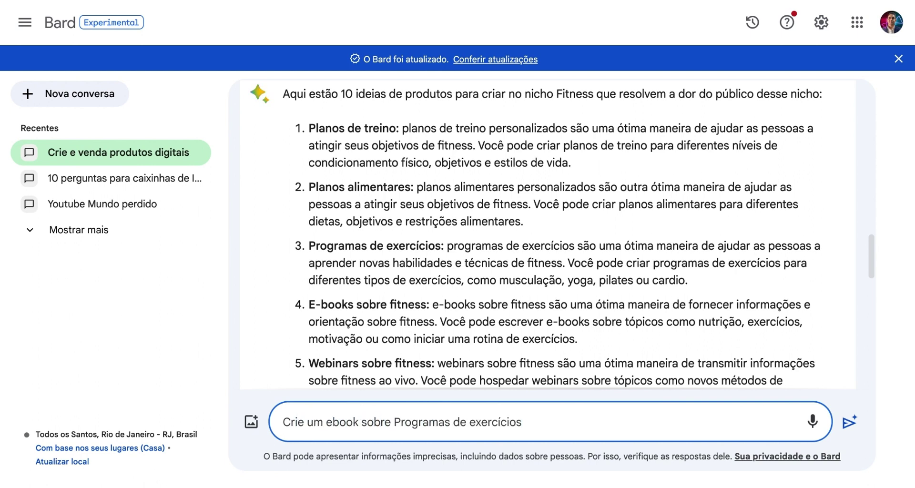
Step: Replace the word "sobre" in the prompt with "com um"
click(391, 423)
key(BackSpace)
key(BackSpace)
key(BackSpace)
key(BackSpace)
key(BackSpace)
text(com)
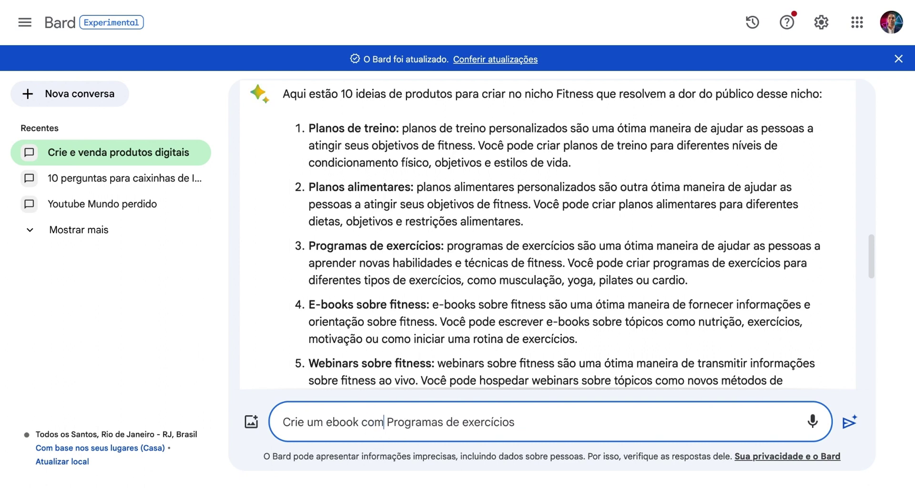
text( um)
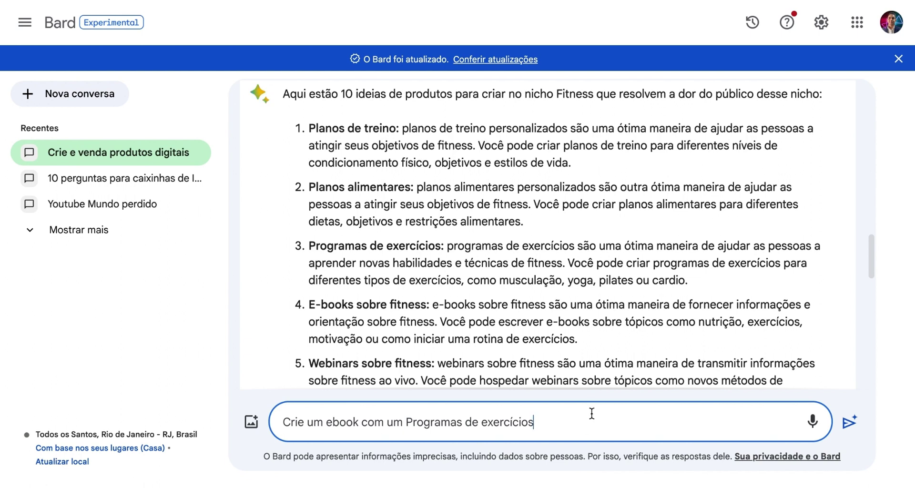
Step: Extend the end of the prompt's first line with "eficaz para perder 10kg em 3 meses"
text( eficaz)
text(para perder p)
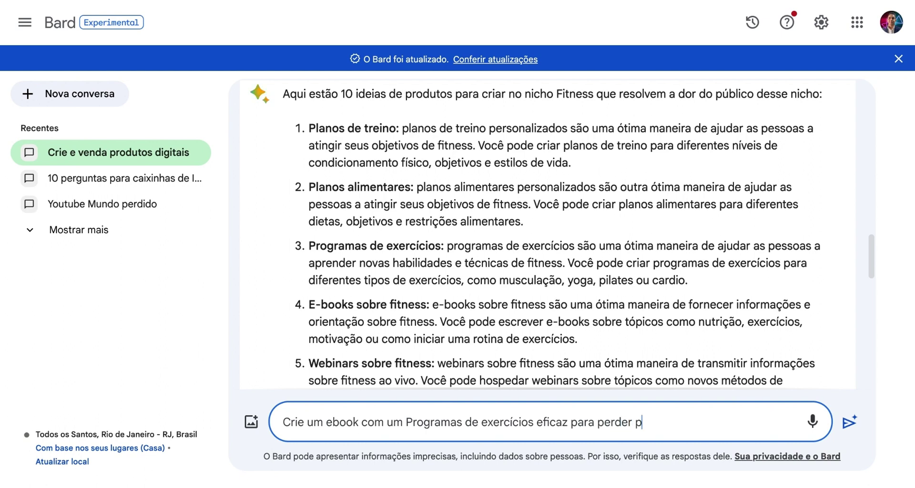
text(eso rápido)
key(BackSpace)
key(BackSpace)
key(BackSpace)
key(BackSpace)
key(BackSpace)
key(BackSpace)
key(BackSpace)
key(BackSpace)
key(BackSpace)
text(10kg em 3 meses)
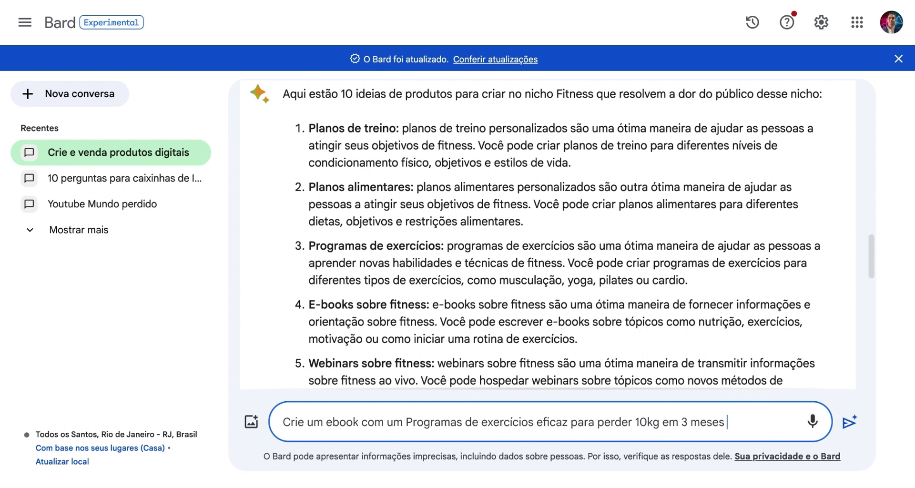
Step: Add the line "coloque informações que sejam reais e alcançaveis" to the prompt, separated by a blank line
key(shift+Return)
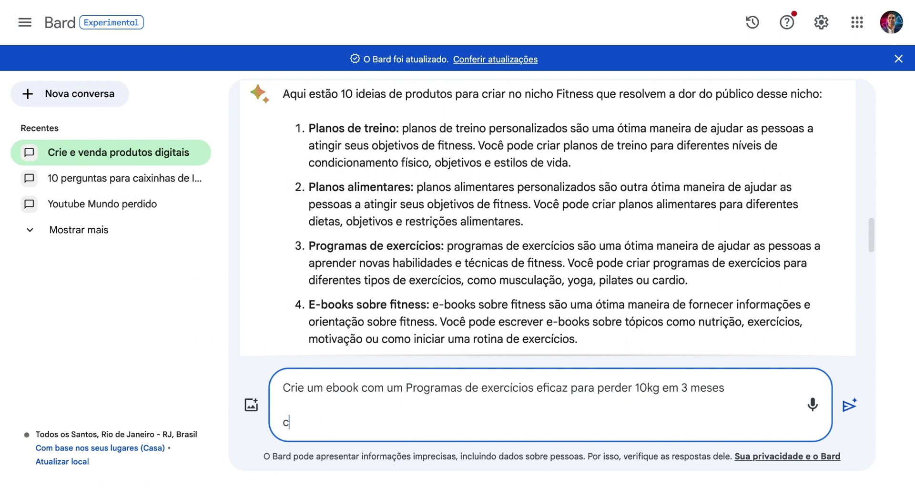
text(coloque informa)
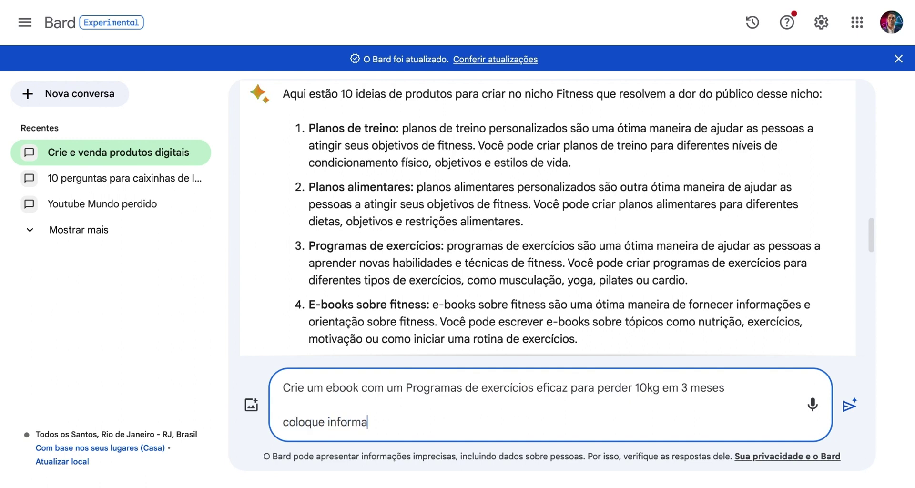
text(c)
text(ões que se)
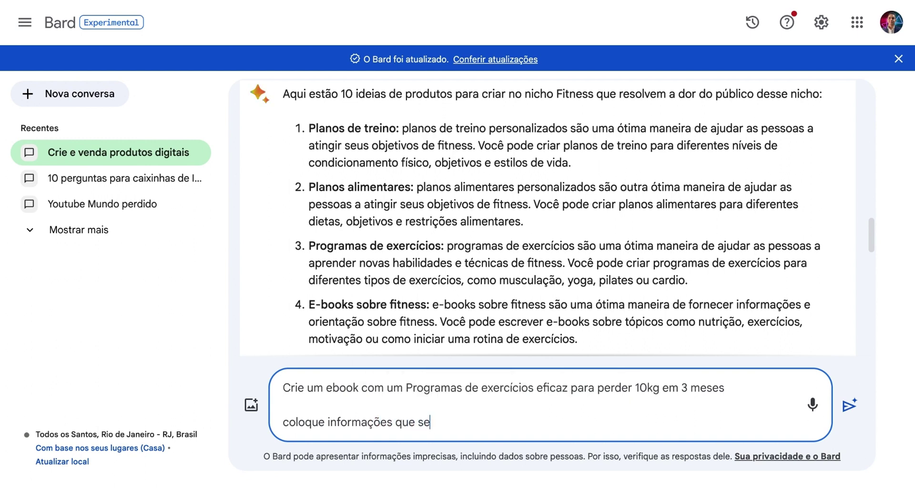
text(jam reais e alcanv)
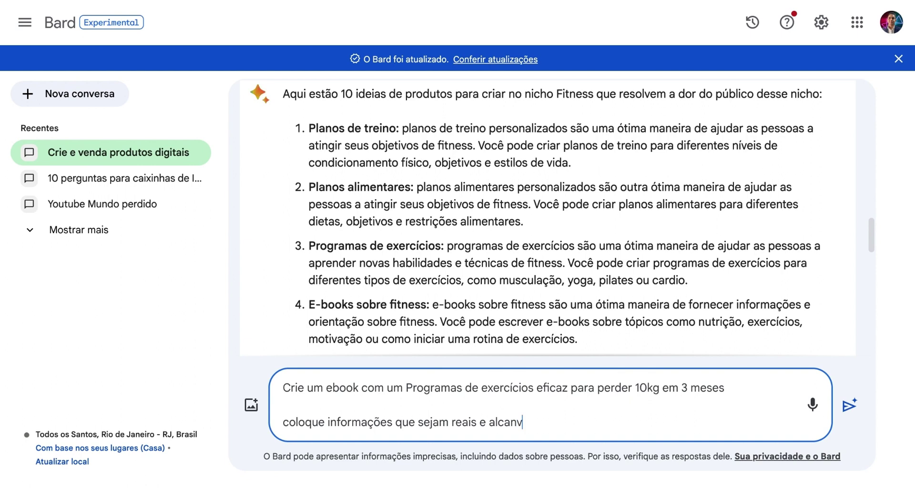
key(BackSpace)
text(cançaveis)
Step: Add the line "crie o ebook na seguinte estrutura:" to the prompt after another blank line
key(shift+Return)
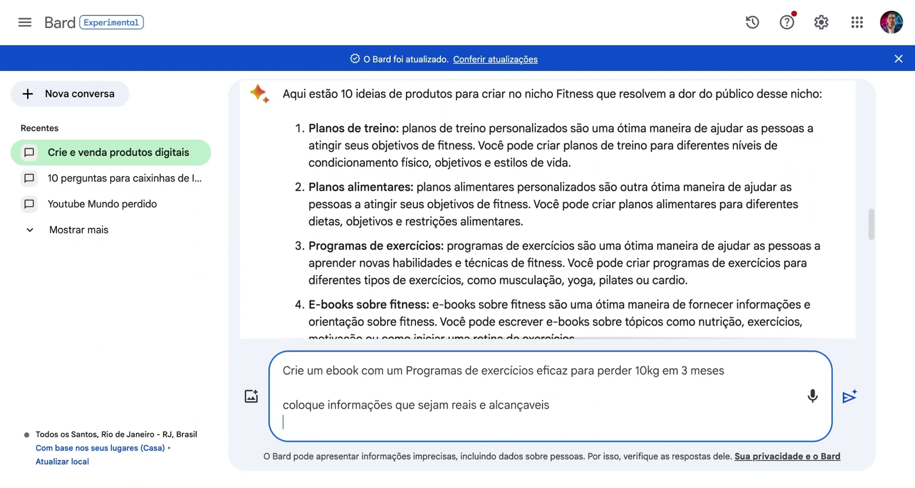
text(crie)
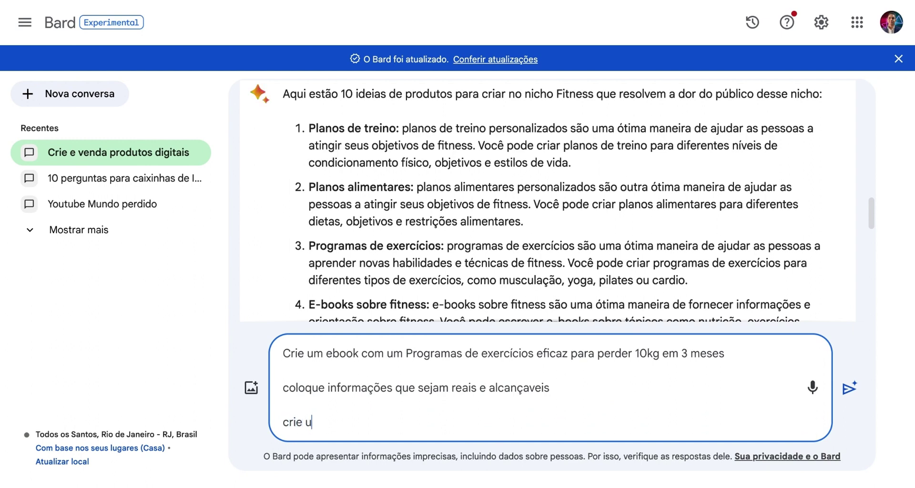
text( o ebook na seguinte es)
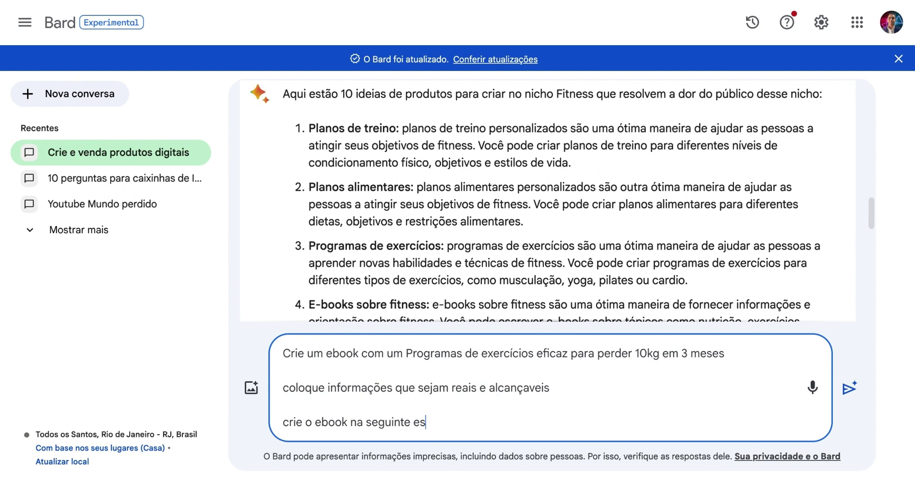
text(trutura:)
key(shift+Return)
Step: List "- Sumario" and "- Introdução" as the first two items of the ebook structure
text(- )
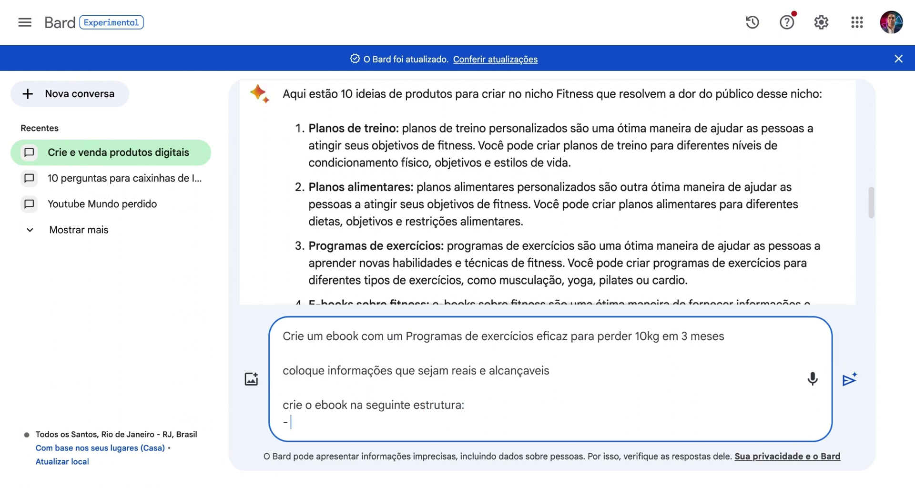
text(Sumario)
key(shift+Return)
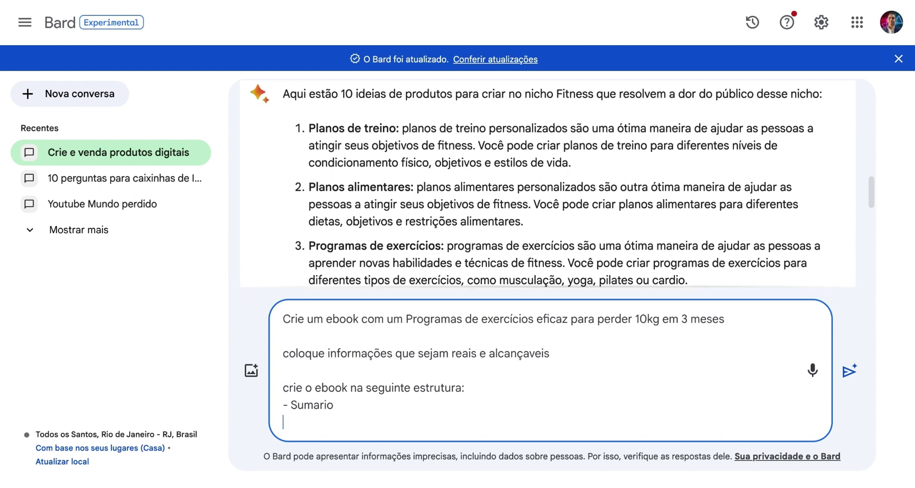
text(- Introducã)
key(BackSpace)
text(ão)
key(shift+Return)
Step: Complete the structure list with "- Parte 1", "- Parte 2", "- Parte 3" and "- Conclusão", and send the prompt
text(-)
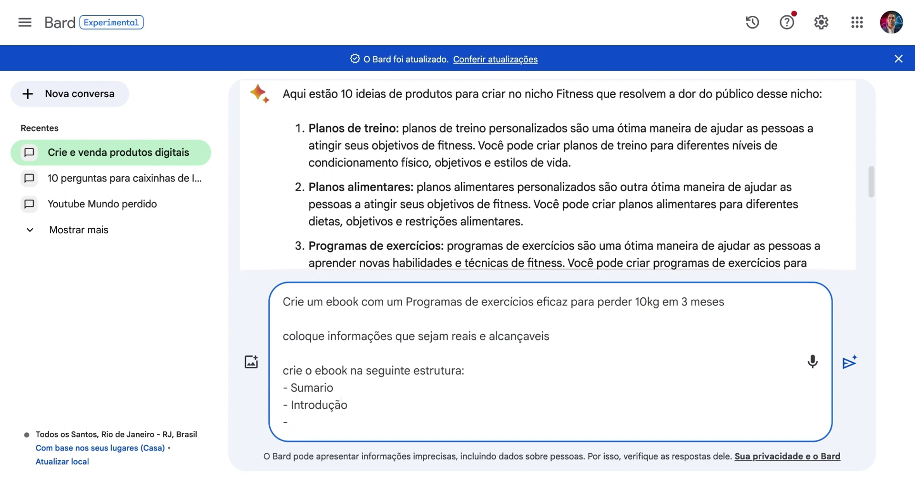
text( Parte 1)
key(shift+Return)
text(- Parte )
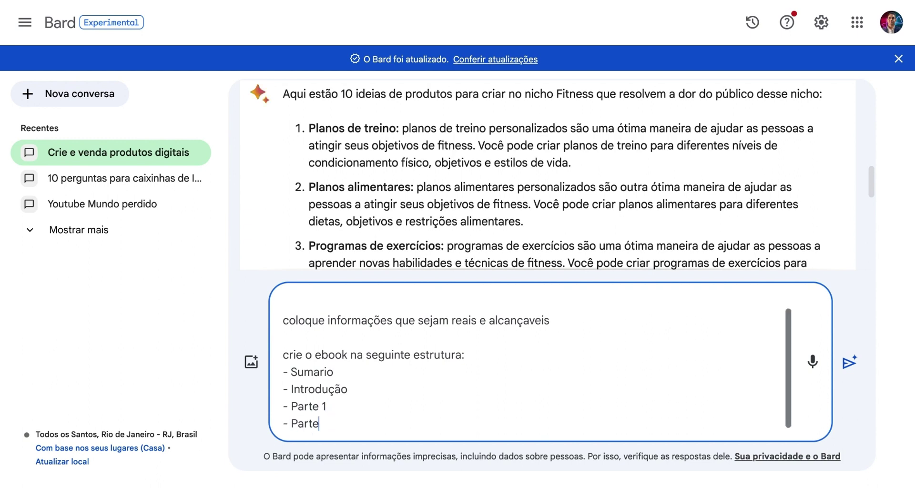
text(2)
key(shift+Return)
text(- )
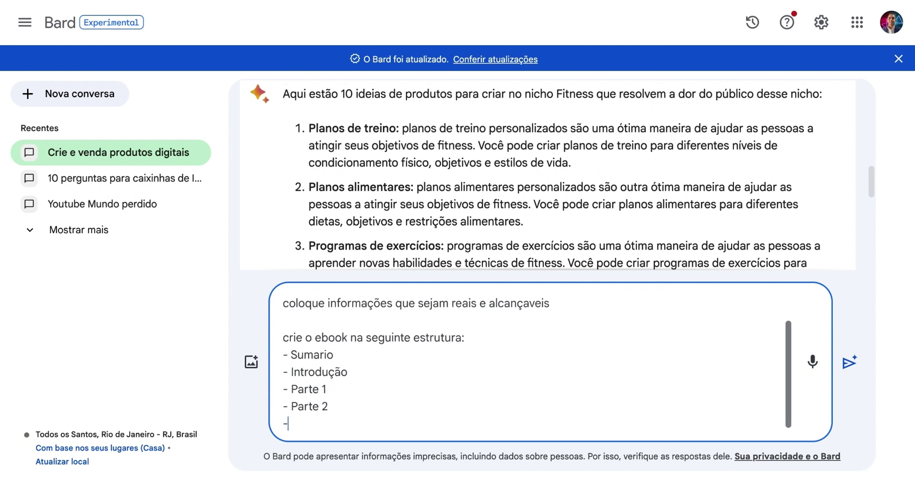
text(Pa)
key(BackSpace)
key(BackSpace)
text(Parte 3)
key(shift+Return)
text(- Con)
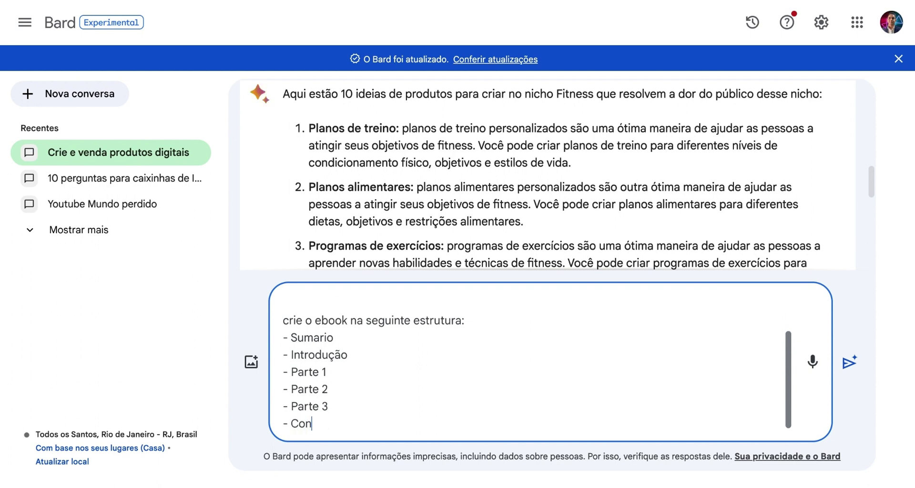
text(clusão)
scroll(558, 340, up, 3)
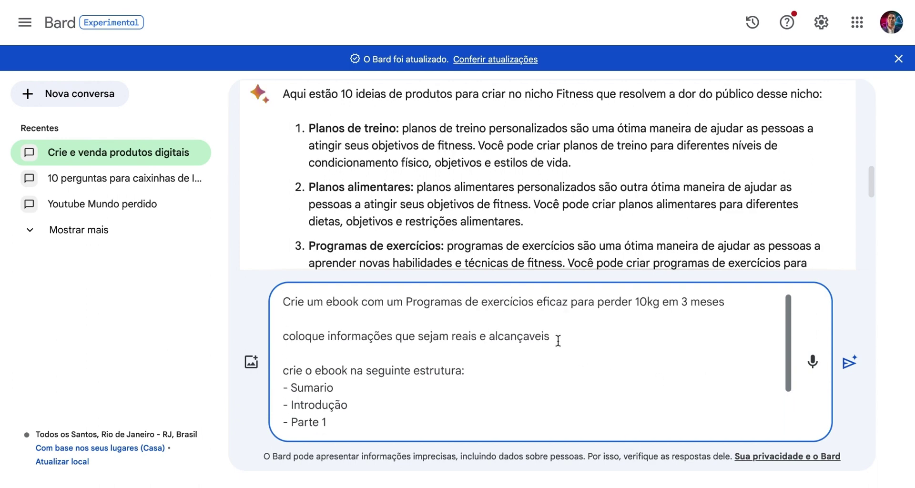
key(Return)
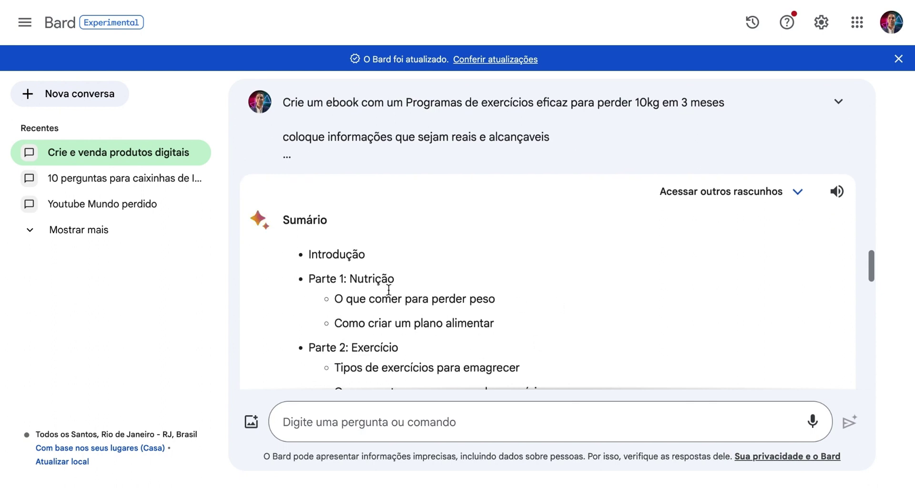
Step: Examine the generated ebook's "Sumário" and read its "Introdução" section
scroll(368, 305, down, 1)
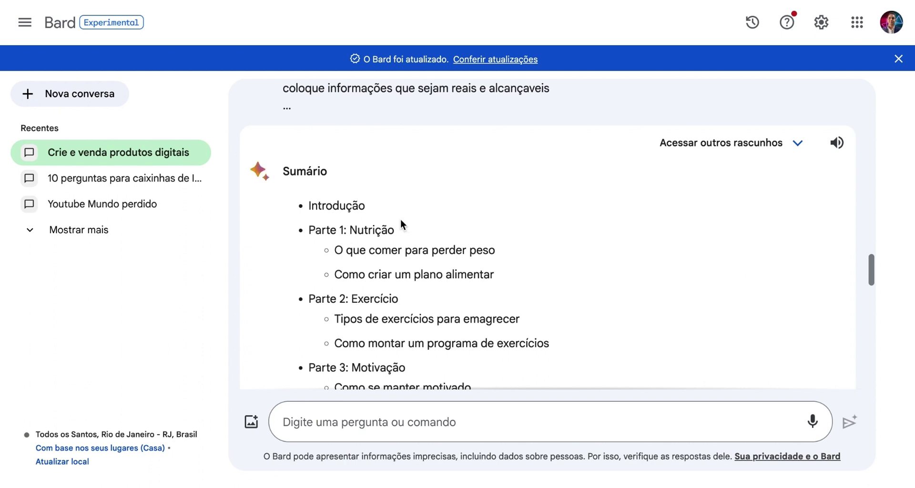
scroll(483, 268, down, 1)
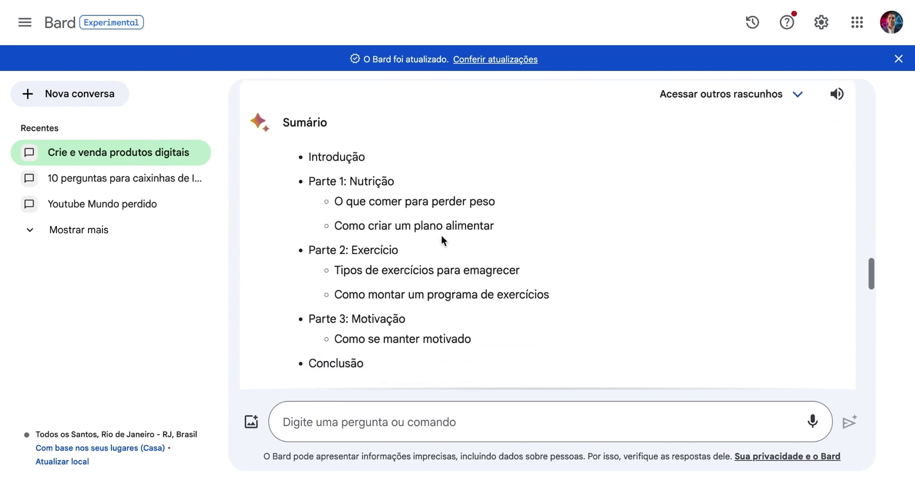
scroll(441, 236, down, 1)
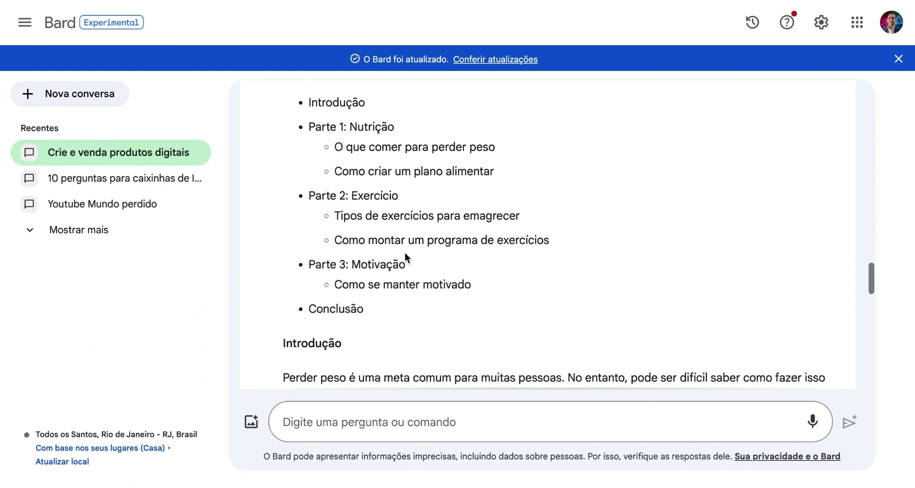
scroll(405, 253, down, 1)
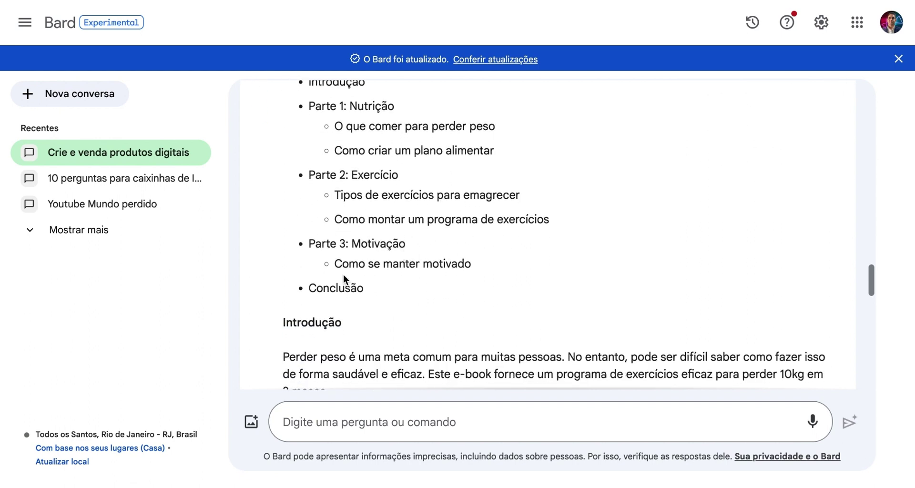
scroll(343, 275, down, 1)
scroll(448, 291, down, 2)
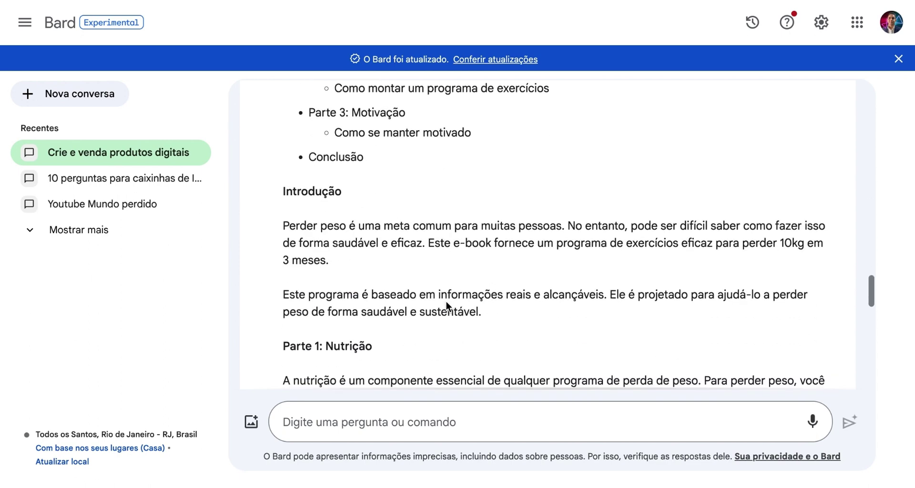
scroll(446, 302, down, 1)
scroll(445, 300, down, 1)
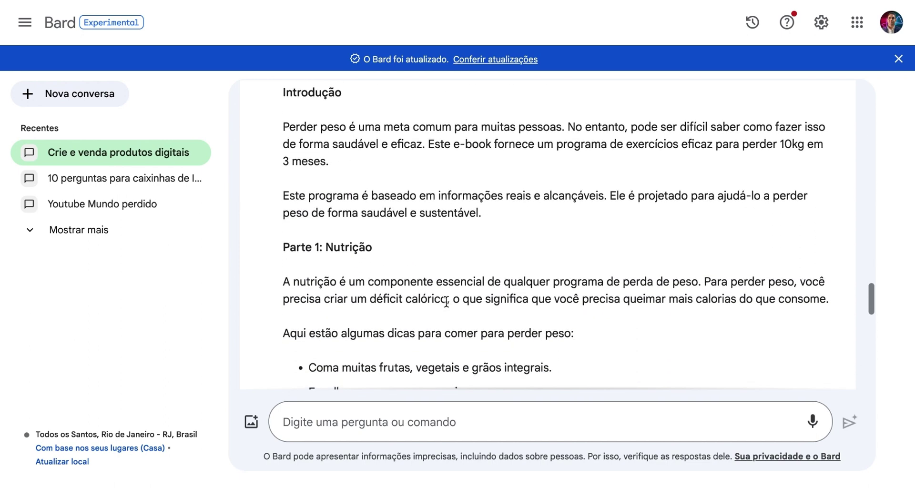
Step: Read the ebook's nutrition, exercise and motivation parts through to the conclusion and the bonus list
scroll(446, 301, down, 5)
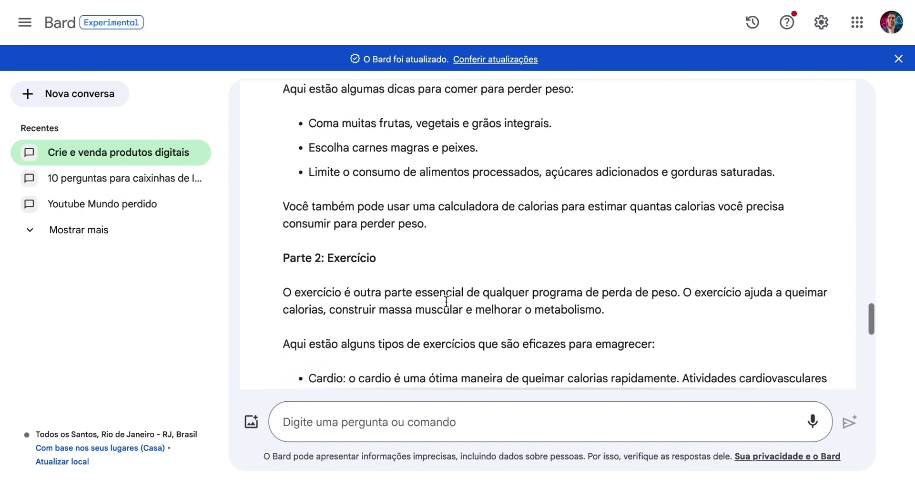
scroll(446, 301, down, 6)
scroll(446, 301, up, 4)
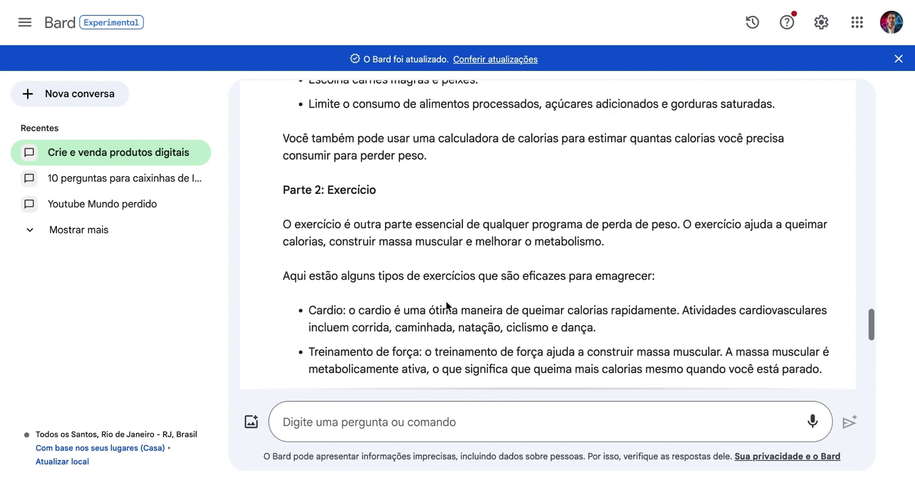
scroll(446, 302, down, 8)
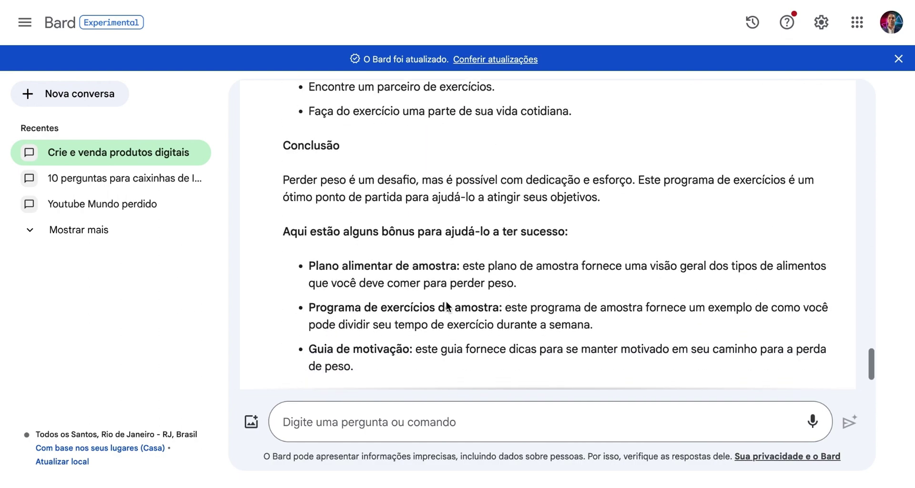
scroll(447, 306, down, 2)
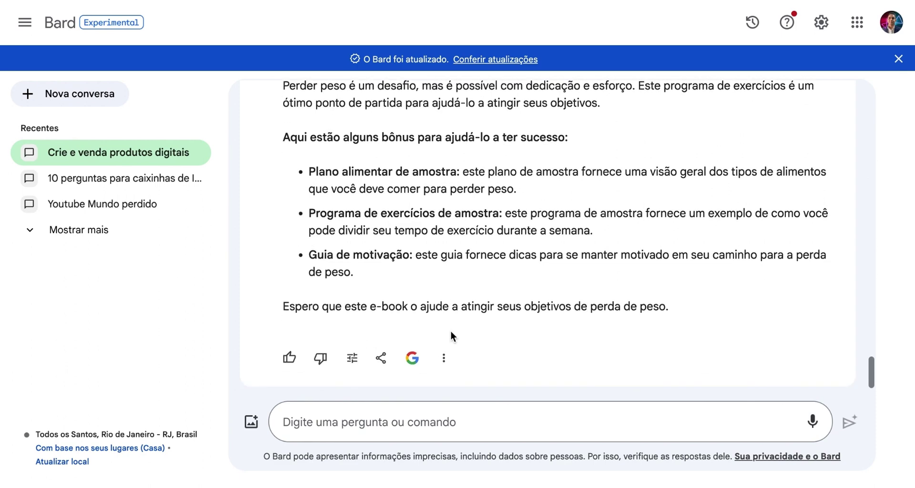
scroll(451, 331, up, 3)
scroll(450, 331, down, 3)
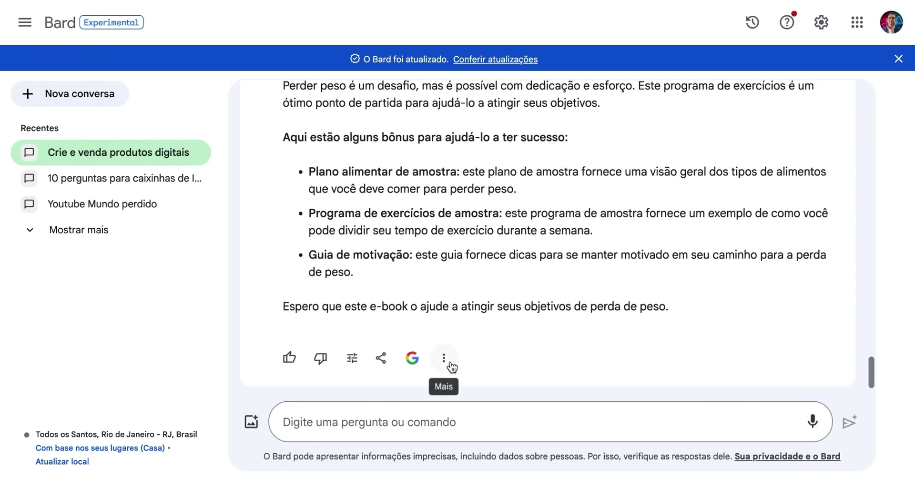
scroll(451, 366, up, 15)
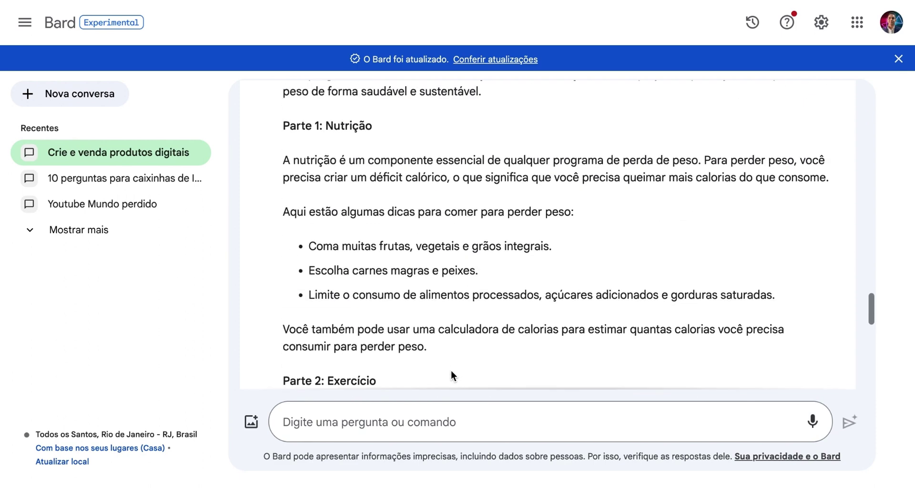
Step: Send the follow-up prompt "deixe o conteúdo desse ebook mais longo"
click(458, 420)
text(de)
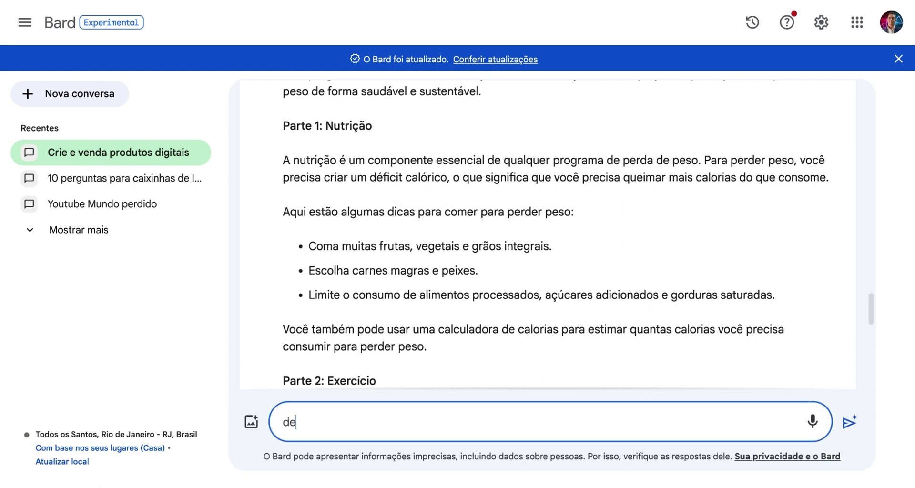
text(ixe o conteúdo desse ebook mais )
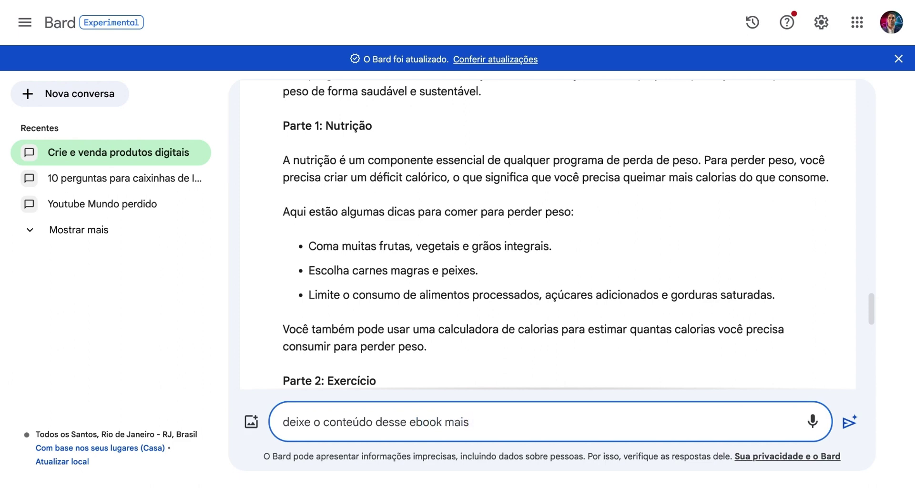
text(longo)
key(Return)
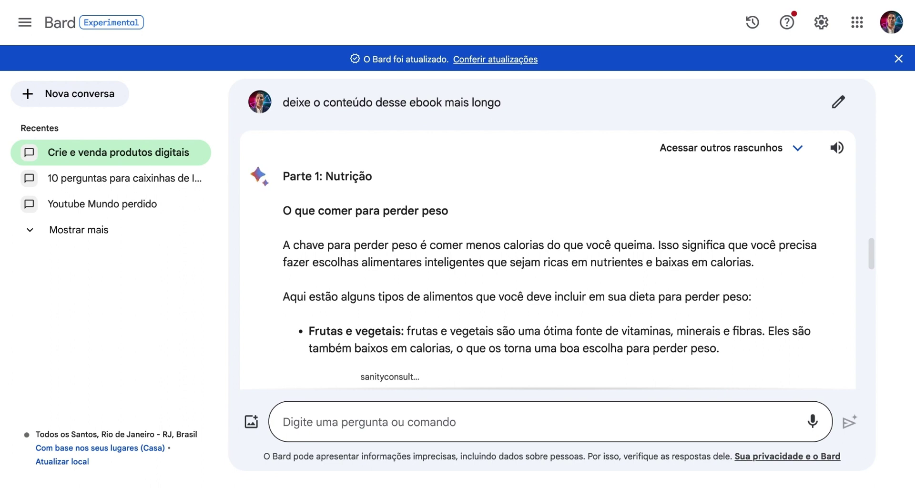
Step: Examine the longer ebook version from the food types and their images through the meal plan to the exercise part
scroll(497, 240, down, 4)
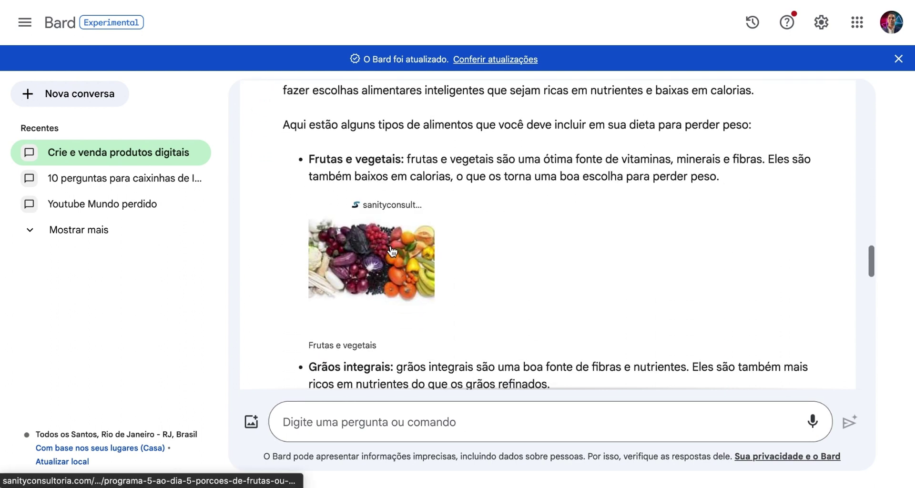
scroll(392, 252, down, 8)
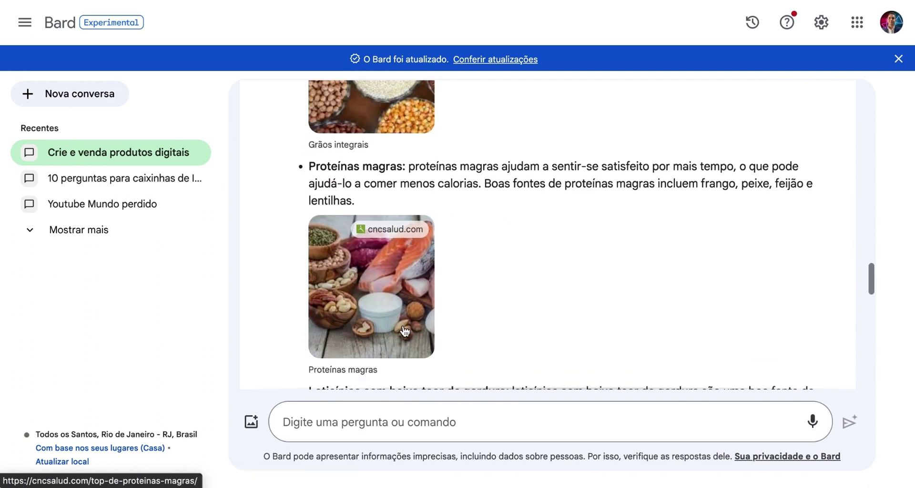
scroll(404, 330, down, 3)
scroll(405, 330, down, 4)
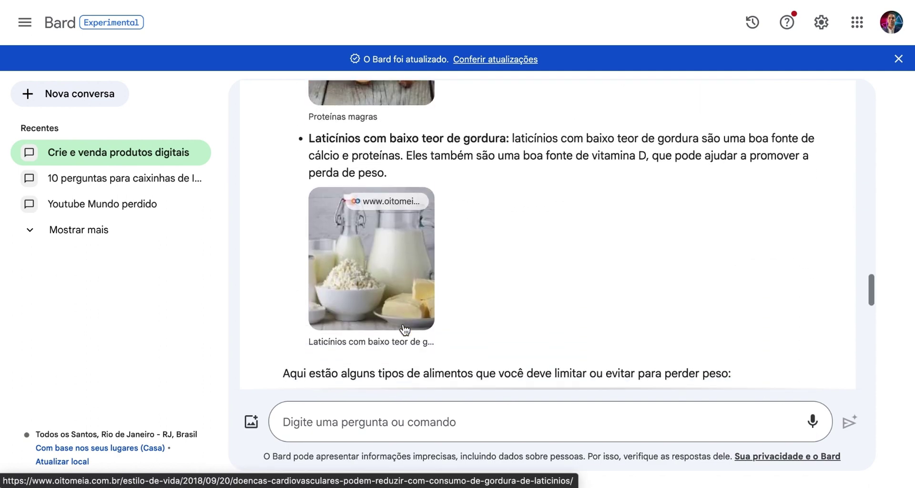
scroll(396, 300, down, 4)
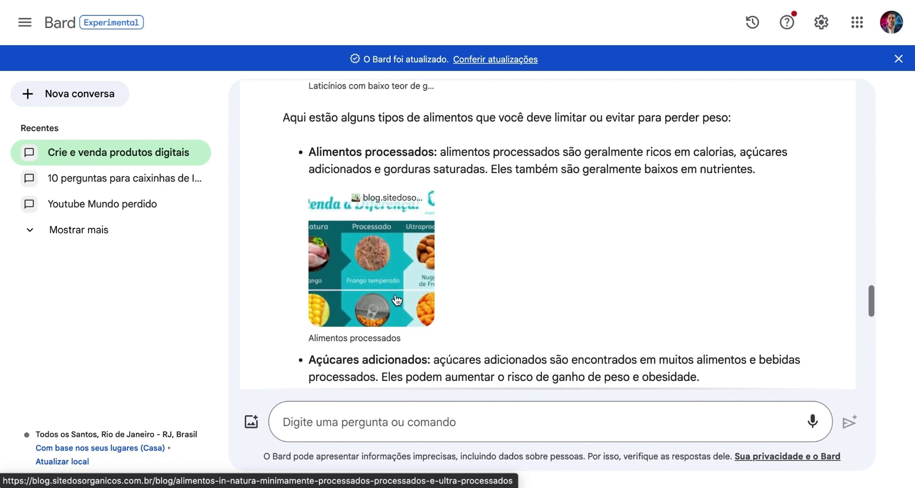
scroll(397, 300, down, 9)
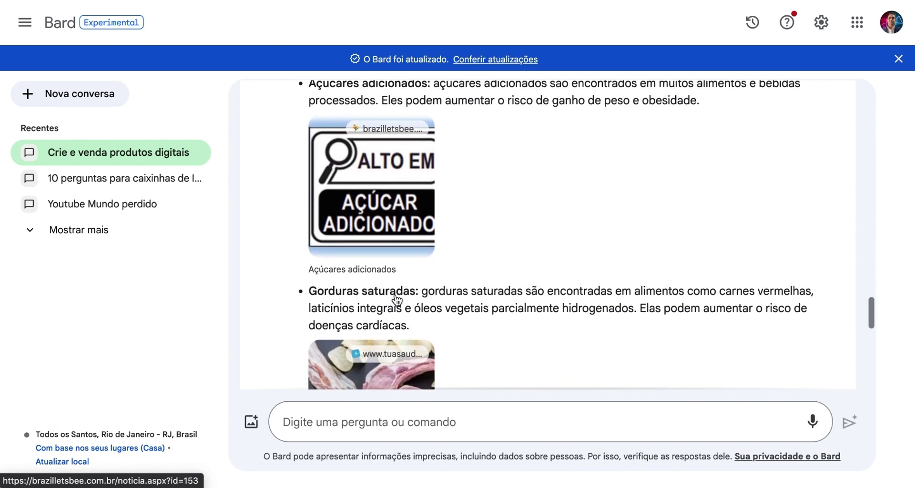
scroll(396, 298, down, 1)
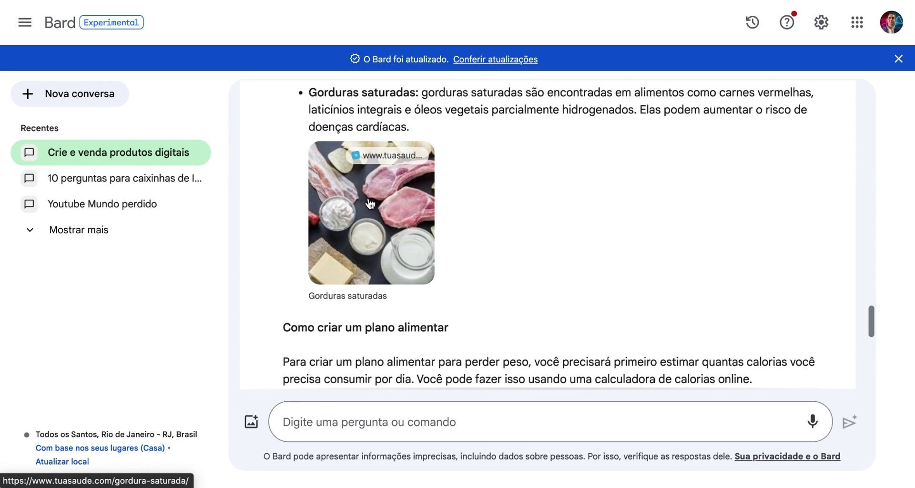
scroll(402, 228, down, 3)
scroll(402, 227, down, 6)
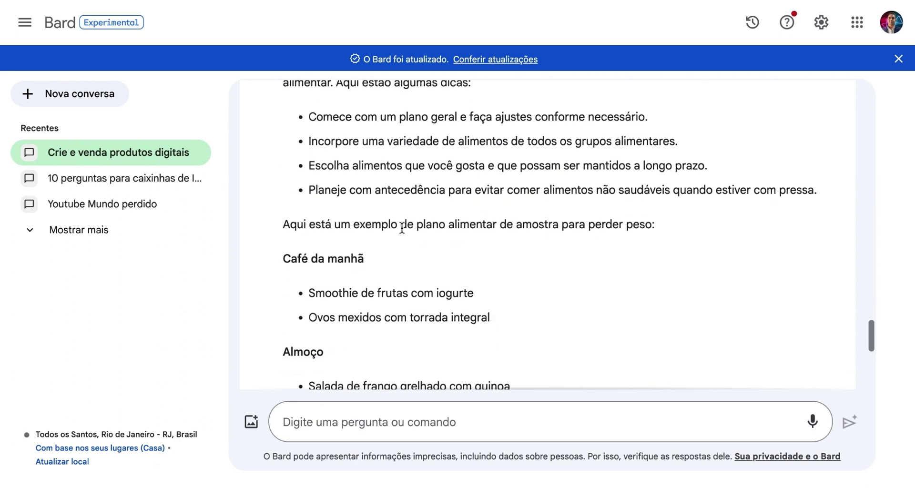
scroll(448, 269, down, 12)
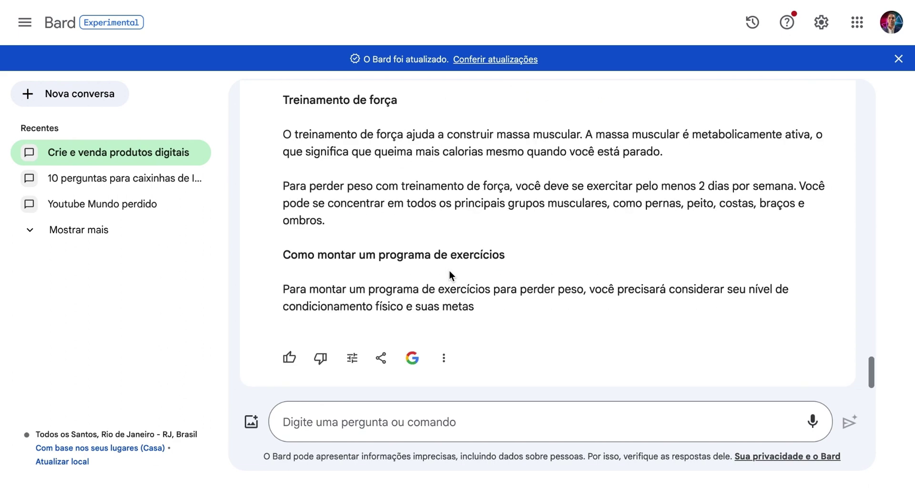
scroll(449, 275, up, 12)
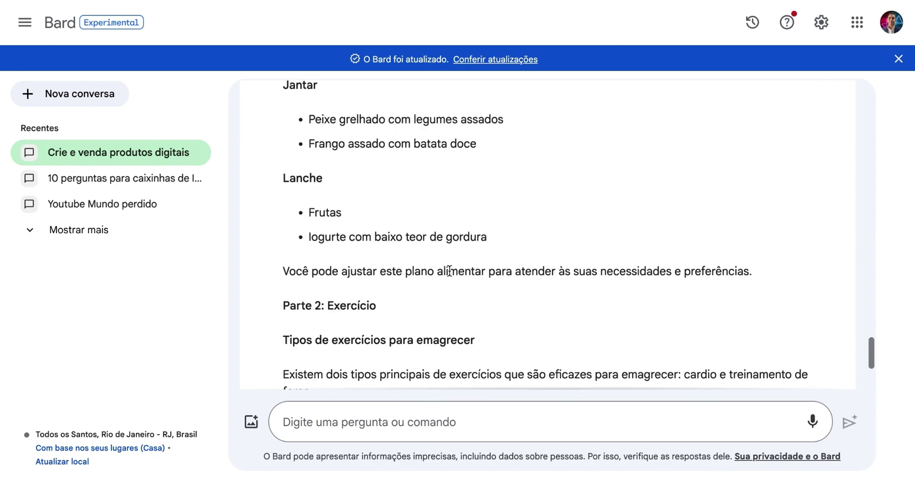
scroll(450, 271, up, 10)
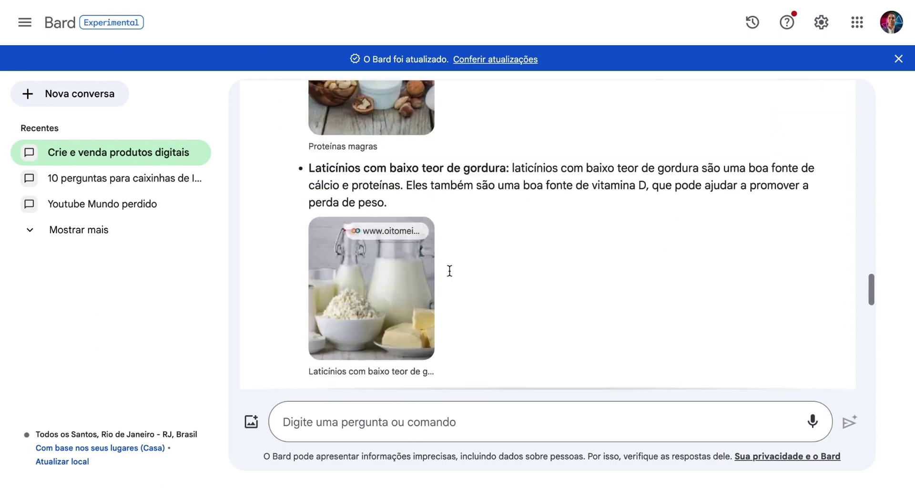
scroll(448, 270, down, 15)
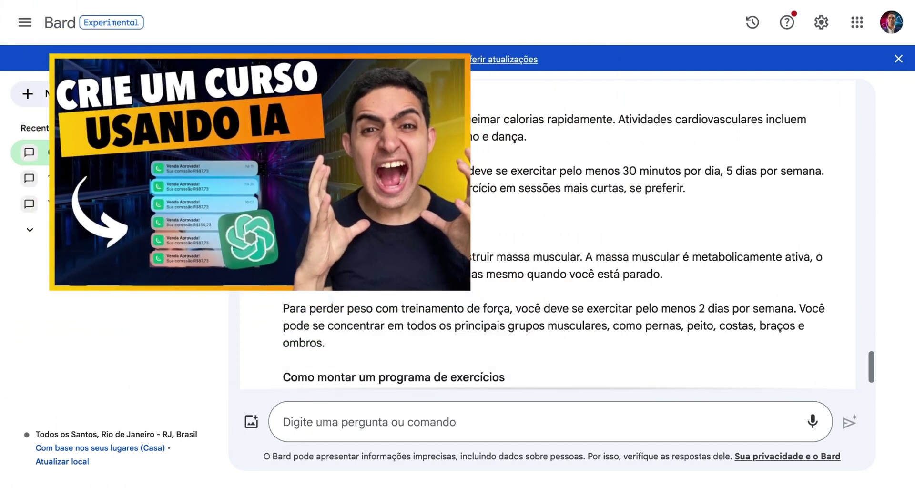
scroll(548, 228, down, 2)
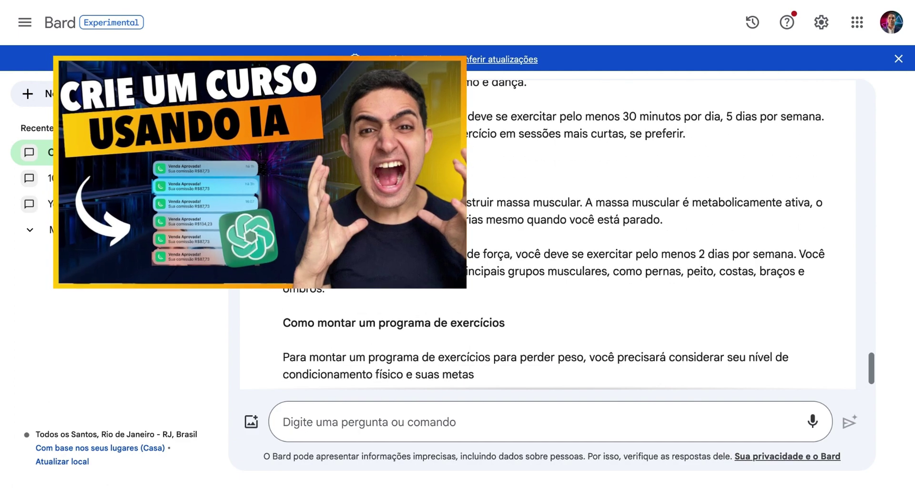
scroll(548, 228, up, 5)
scroll(450, 204, up, 10)
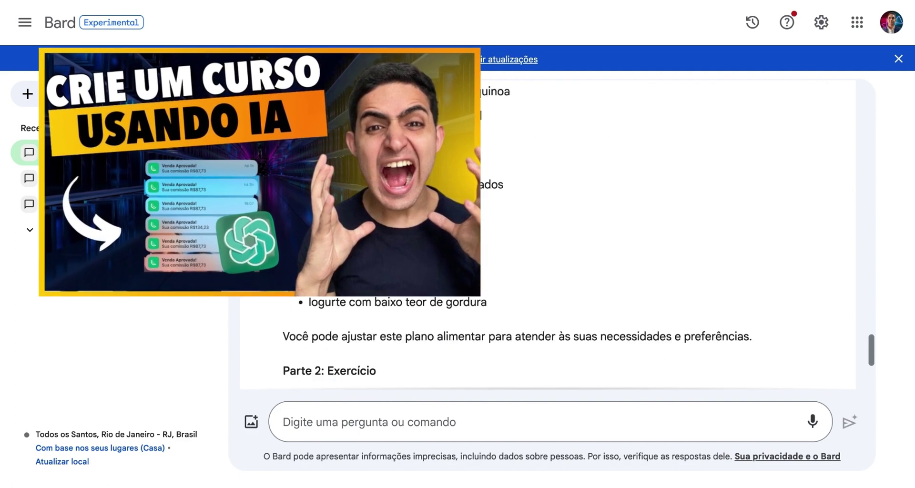